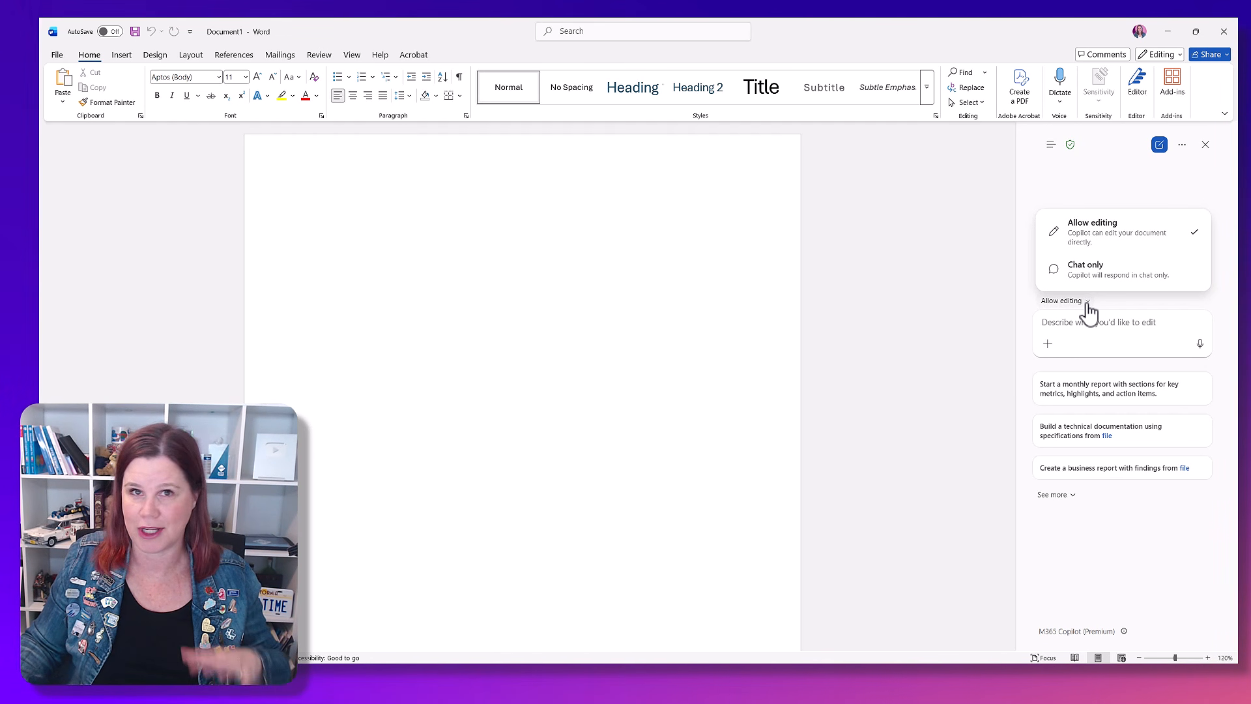
Step: Allow Copilot to edit the document and prompt it to create a template table for gathering all required new training request information from prospective customers
{"action": "left_click", "coordinate": [1079, 227]}
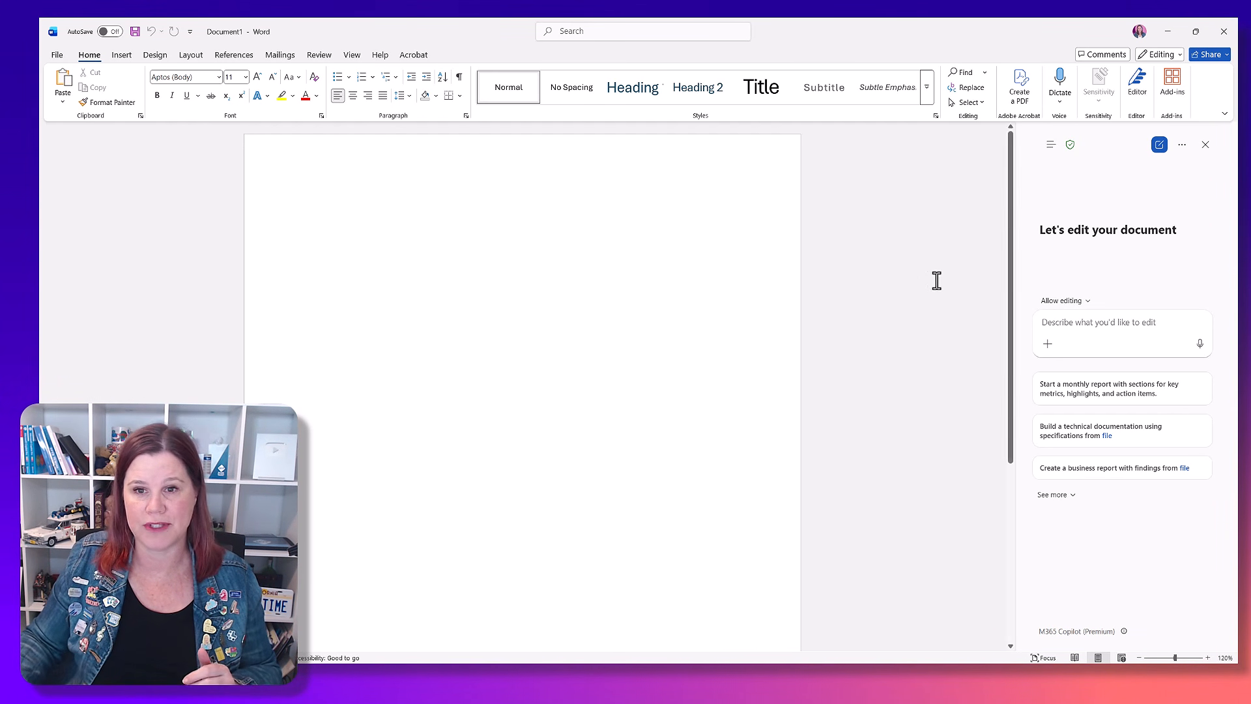
{"action": "left_click", "coordinate": [1097, 325]}
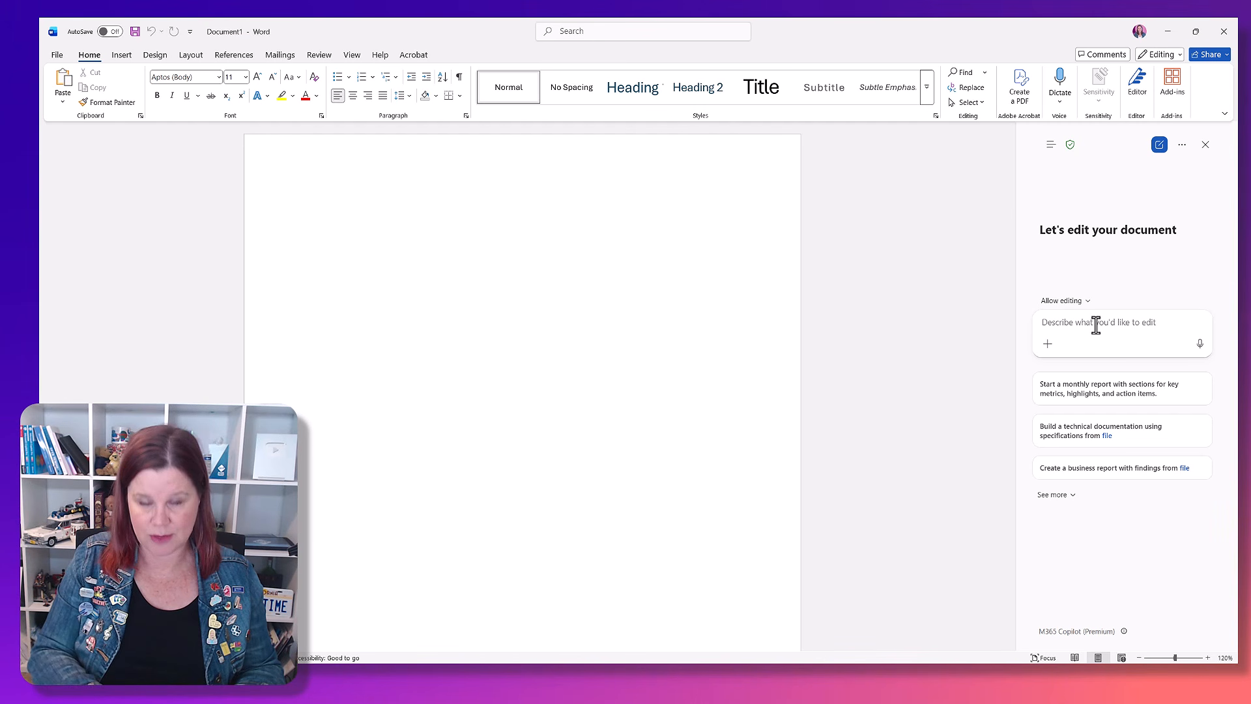
{"action": "type", "text": "Create a template table I can use for a new training request to make sure we gather all the required information from prospective customers"}
{"action": "key", "text": "Return"}
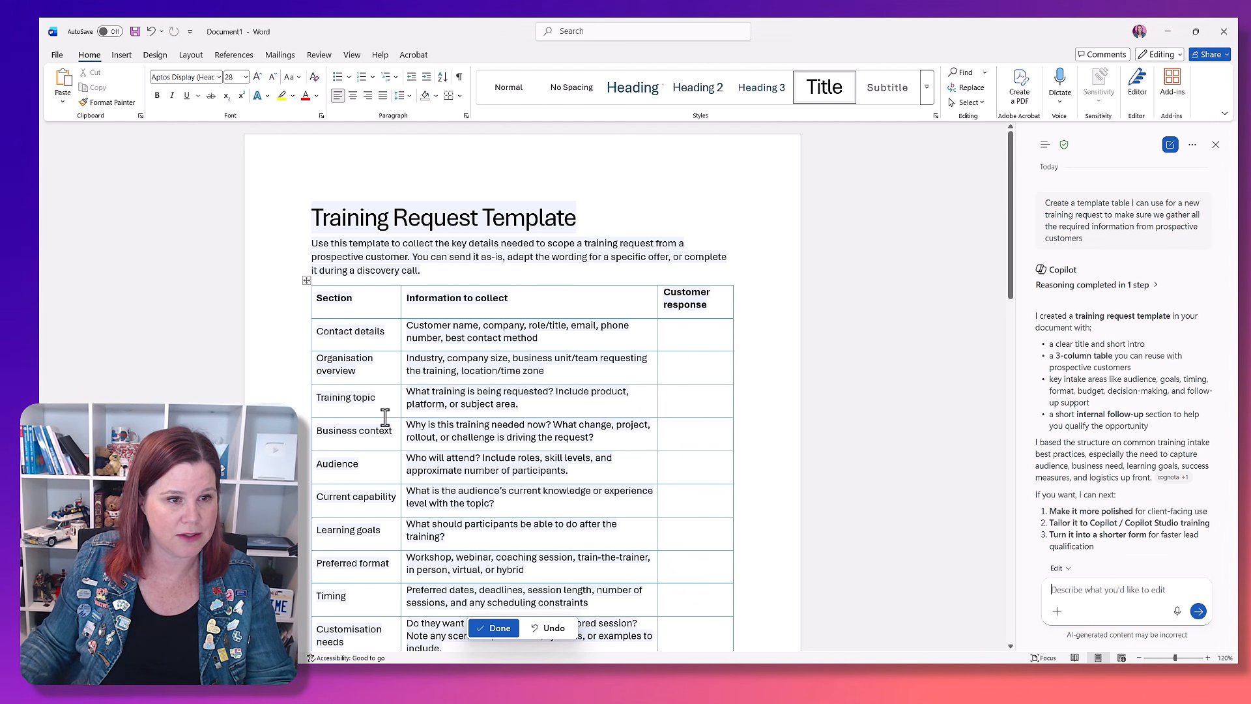
Step: Review the generated training request table and begin a follow-up Copilot prompt reading "Simplify to just 5 core rows."
{"action": "scroll", "coordinate": [382, 460], "scroll_direction": "down", "scroll_amount": 3}
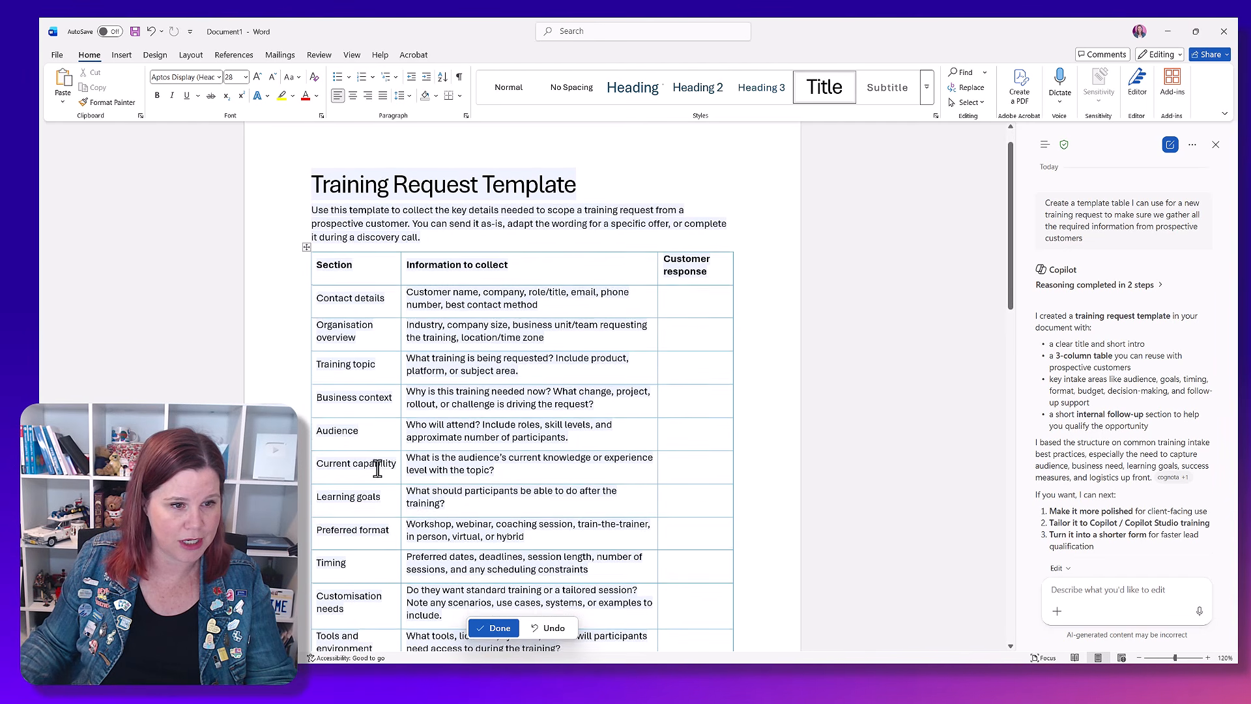
{"action": "scroll", "coordinate": [378, 468], "scroll_direction": "down", "scroll_amount": 5}
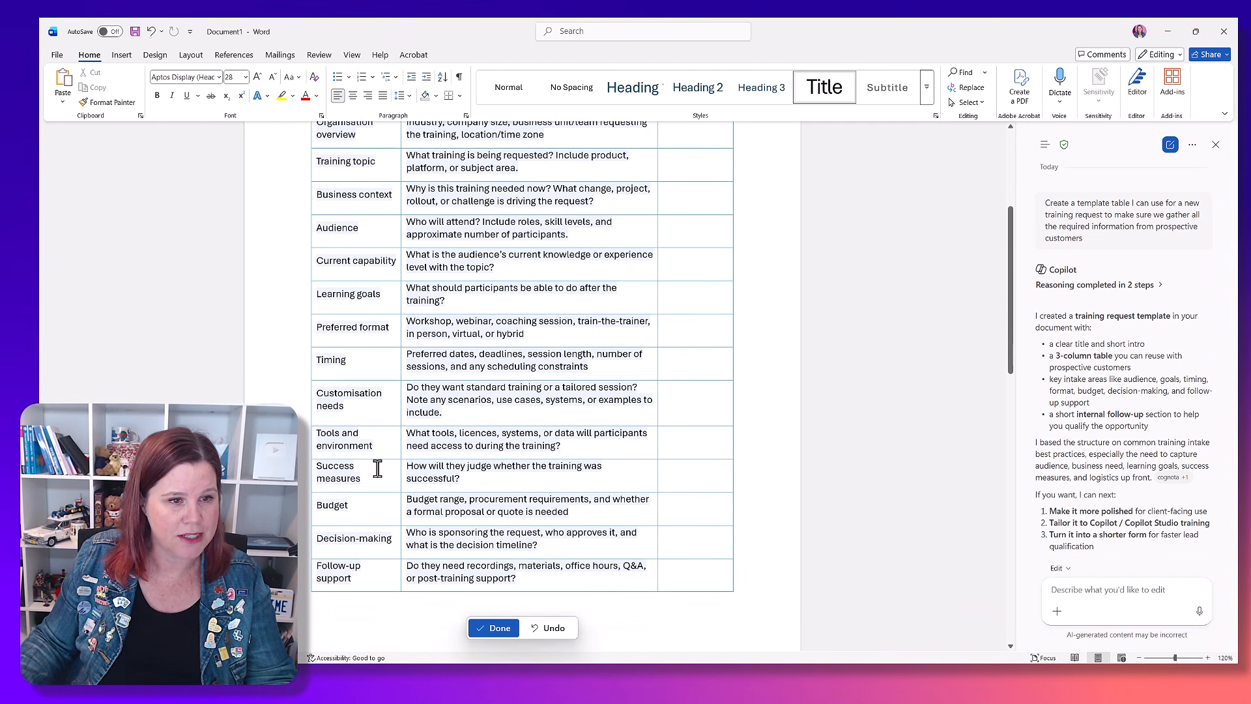
{"action": "scroll", "coordinate": [378, 468], "scroll_direction": "up", "scroll_amount": 7}
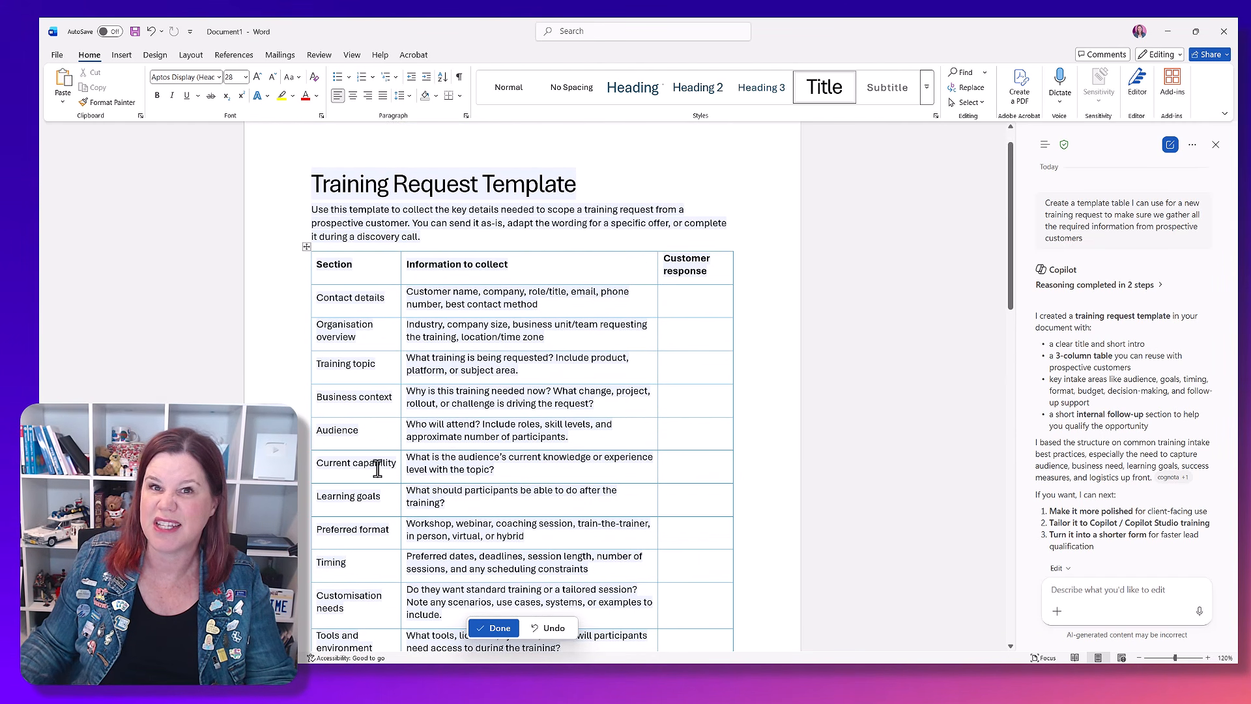
{"action": "type", "text": "Simpli"}
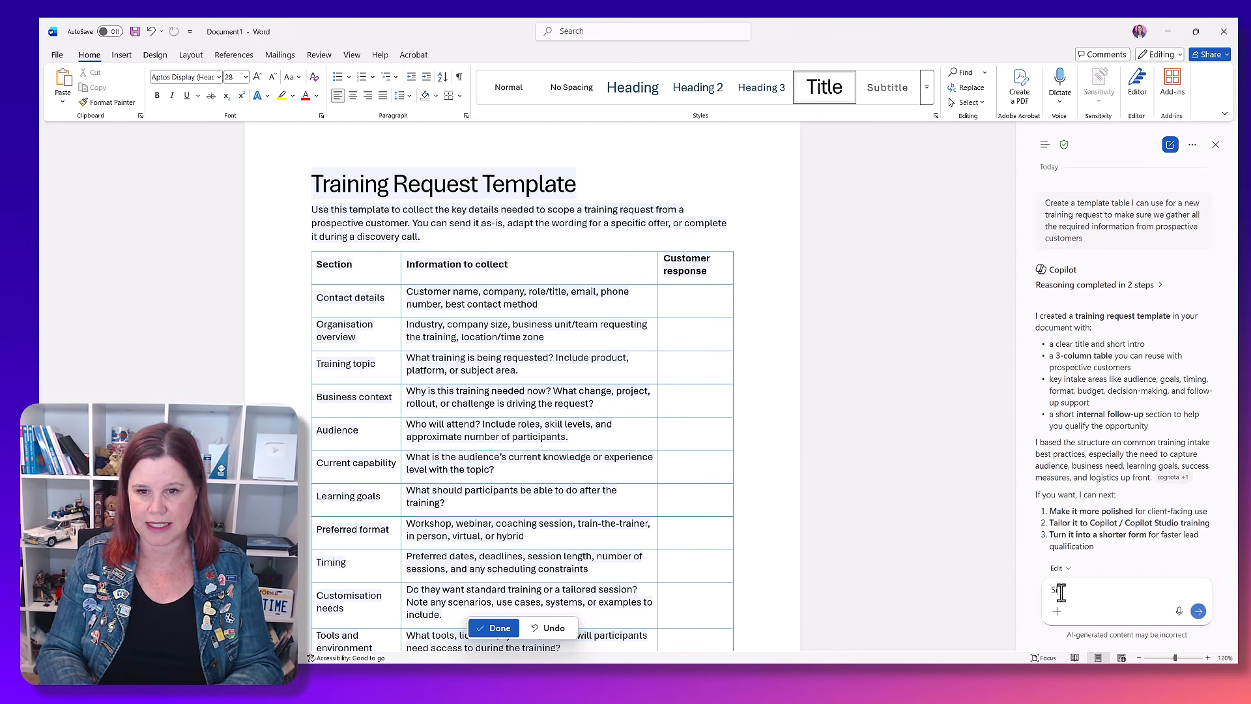
{"action": "key", "text": "BackSpace"}
{"action": "key", "text": "BackSpace"}
{"action": "type", "text": "ify to jhus"}
{"action": "type", "text": "ust"}
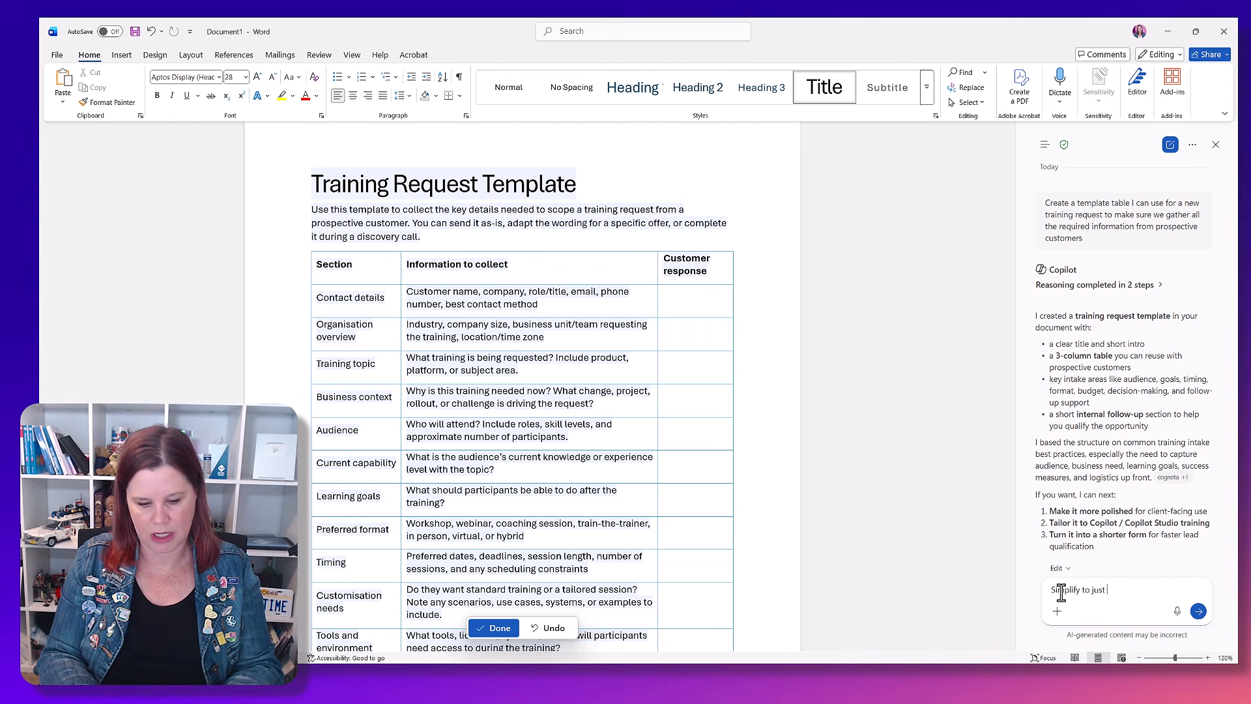
{"action": "type", "text": " 5 core"}
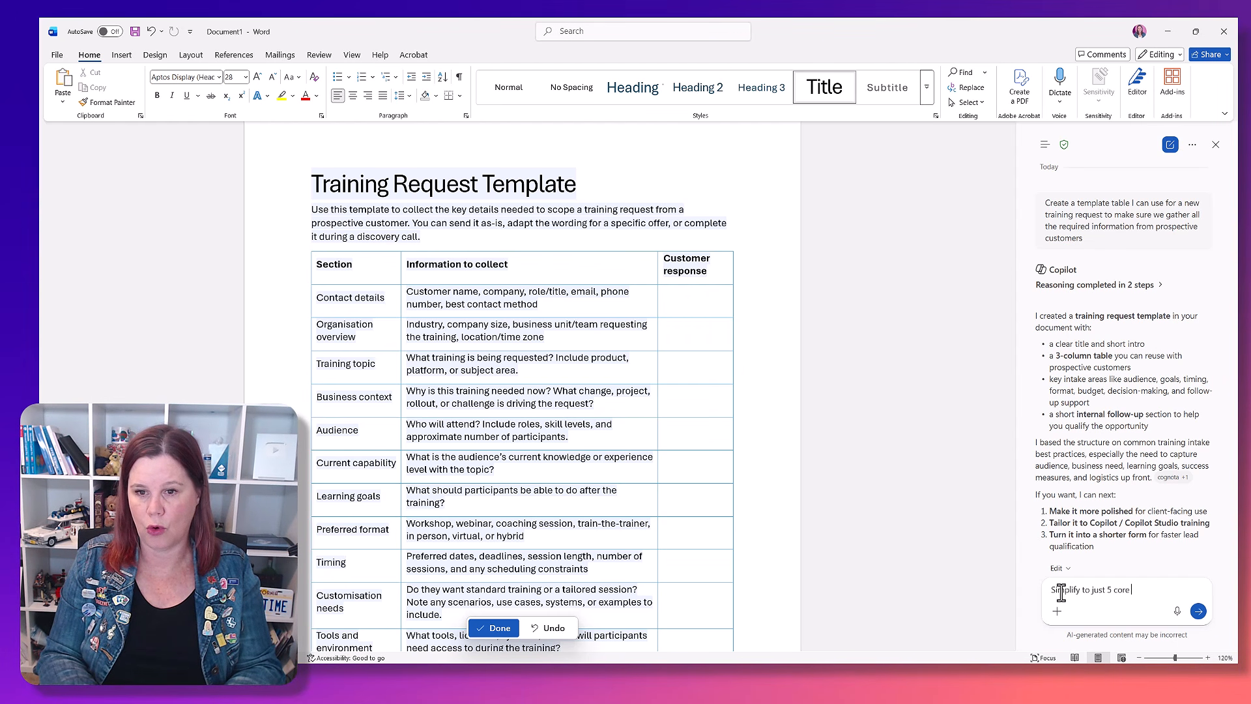
{"action": "type", "text": " rows. Ex"}
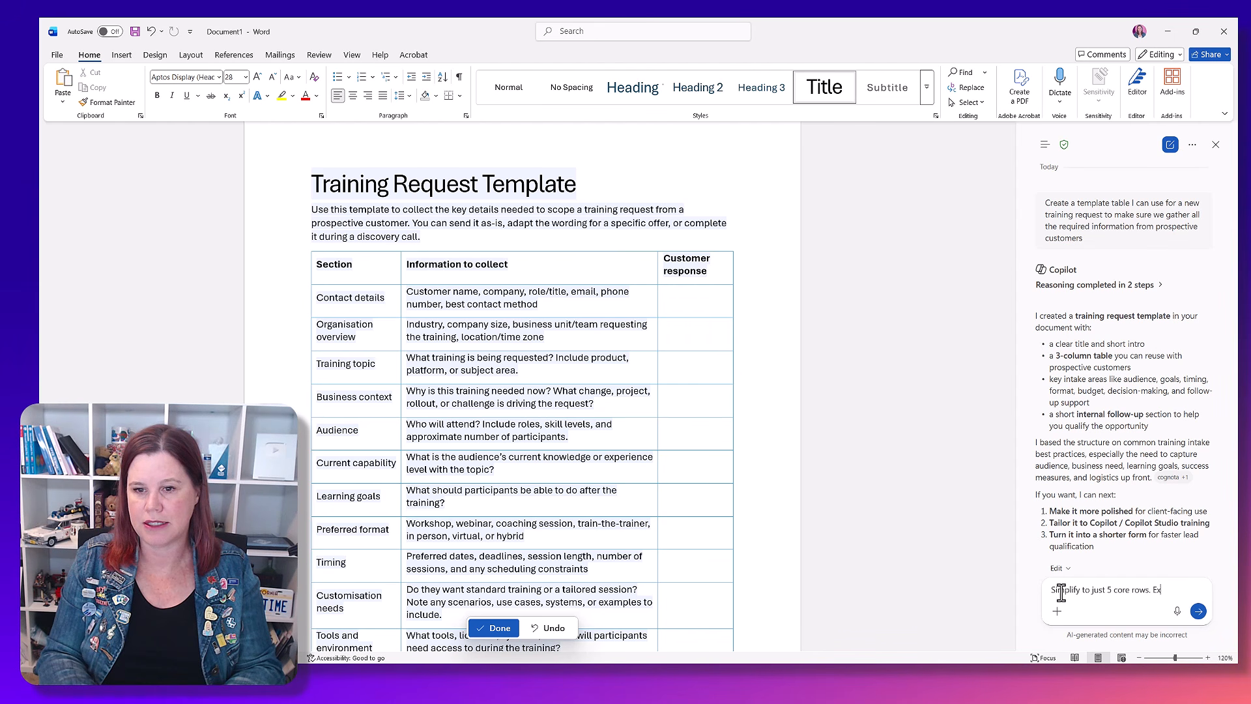
{"action": "key", "text": "BackSpace"}
{"action": "key", "text": "BackSpace"}
{"action": "type", "text": "Then expand "}
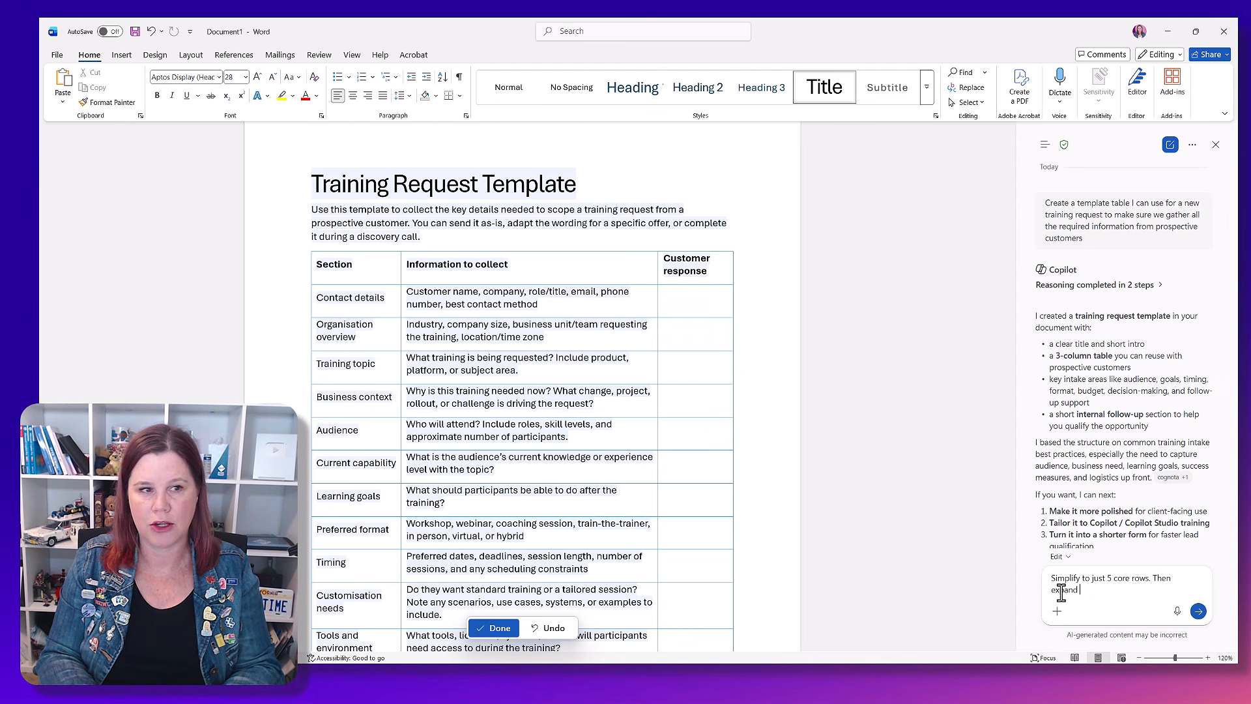
{"action": "type", "text": "contadct details so that fi"}
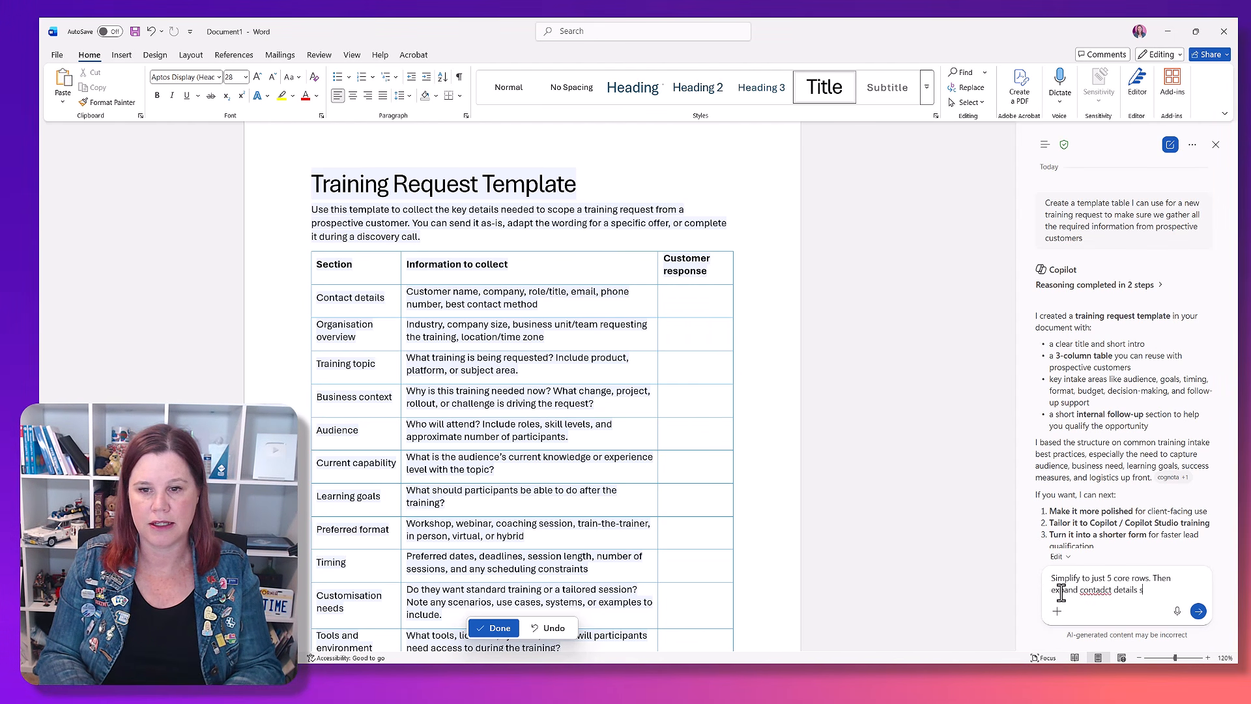
Step: Extend the prompt with "Then expand contact details so that name, company, role, email and phone are separate rows." and send it
{"action": "key", "text": "BackSpace"}
{"action": "key", "text": "BackSpace"}
{"action": "type", "text": "name, company, role, t"}
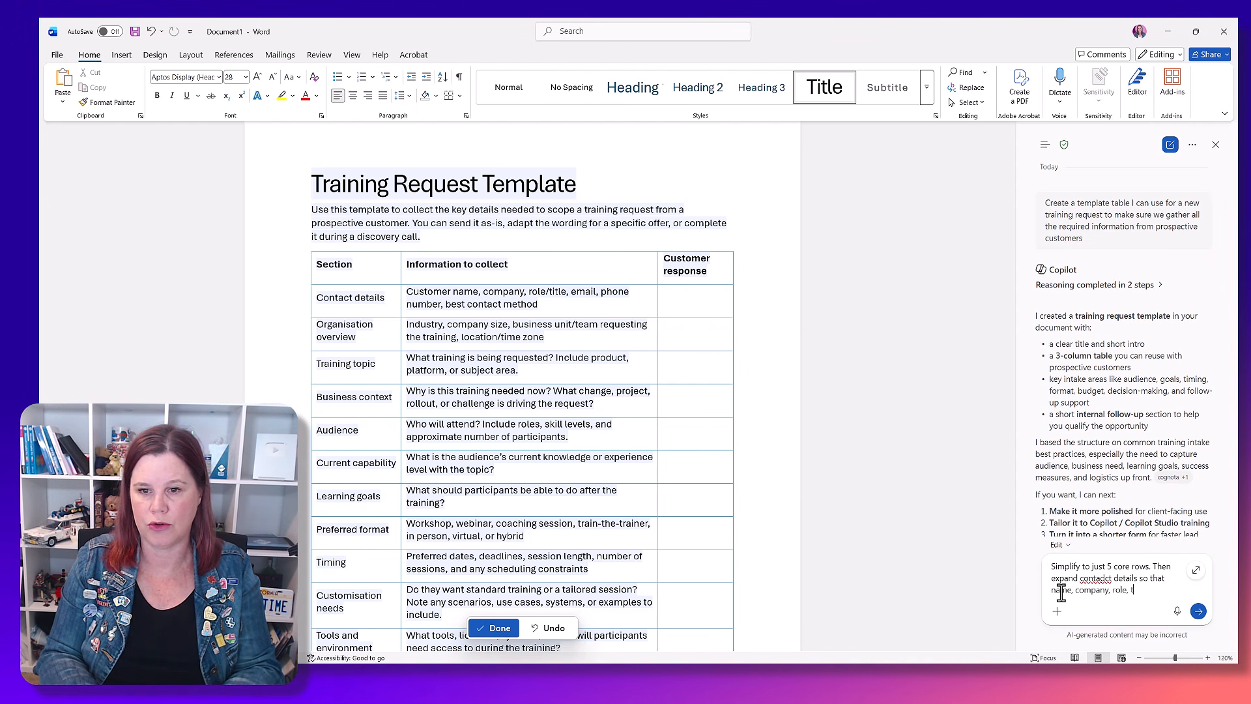
{"action": "key", "text": "BackSpace"}
{"action": "key", "text": "BackSpace"}
{"action": "key", "text": "BackSpace"}
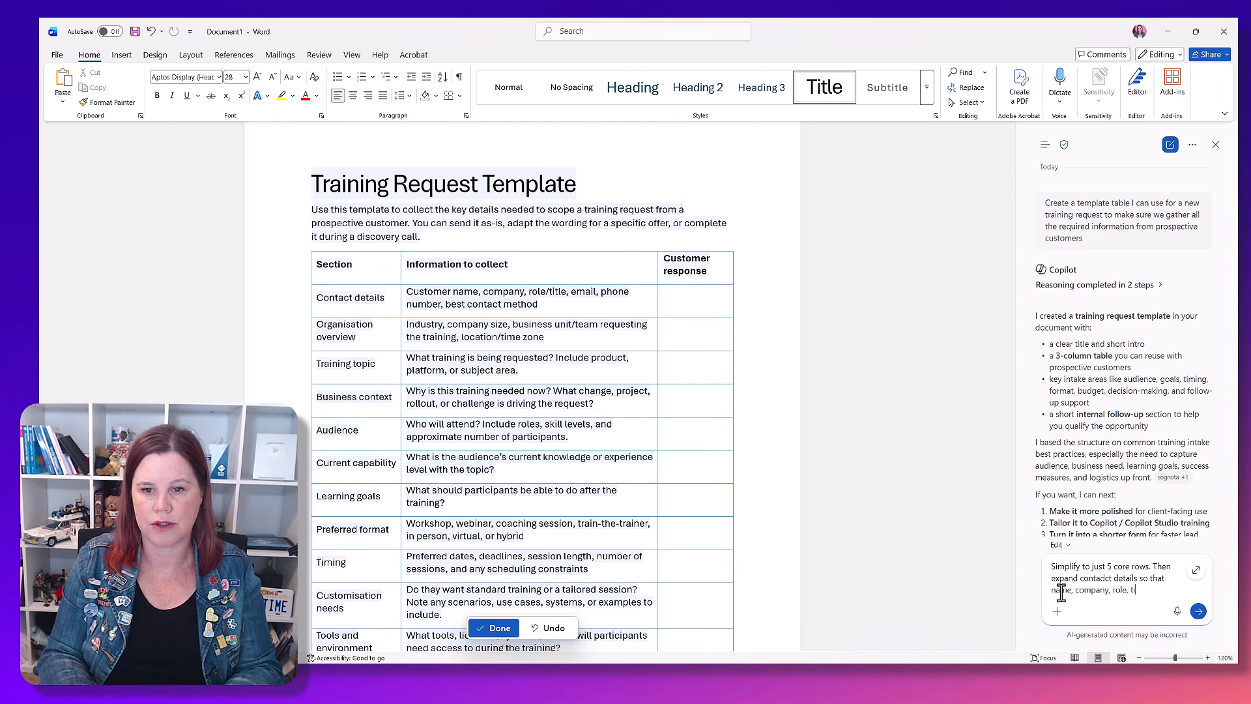
{"action": "type", "text": "email and"}
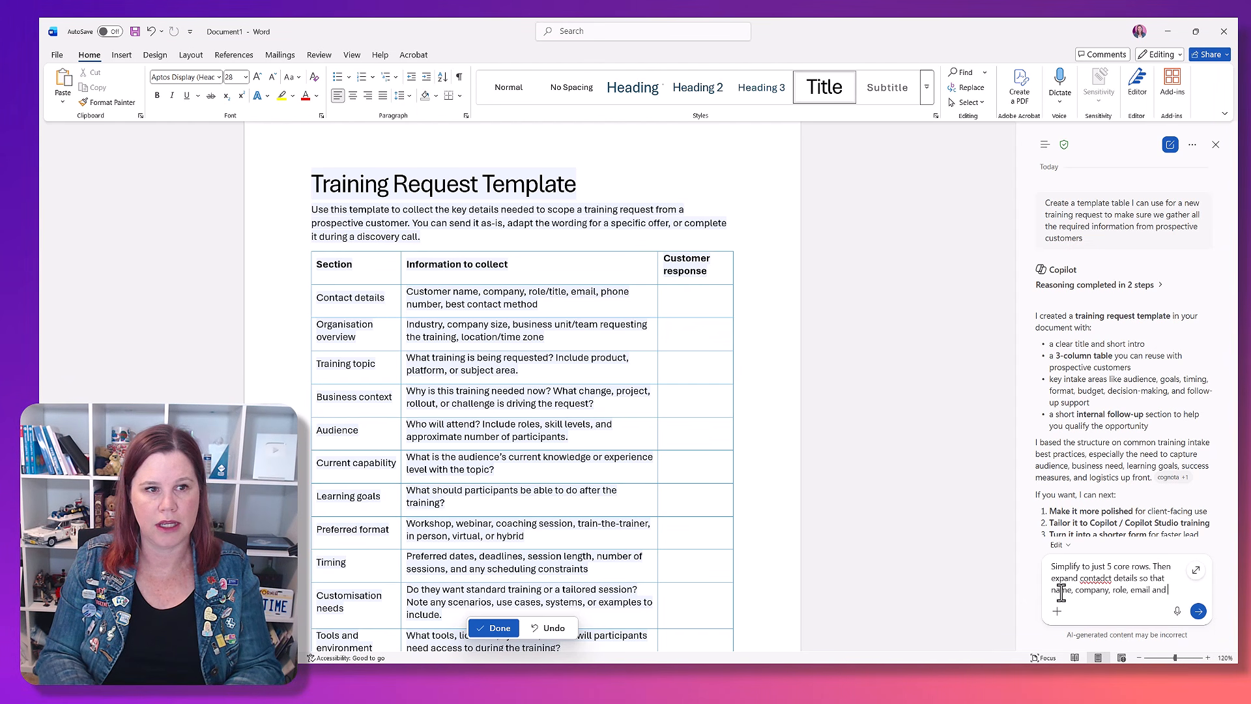
{"action": "type", "text": " phone are separate rows."}
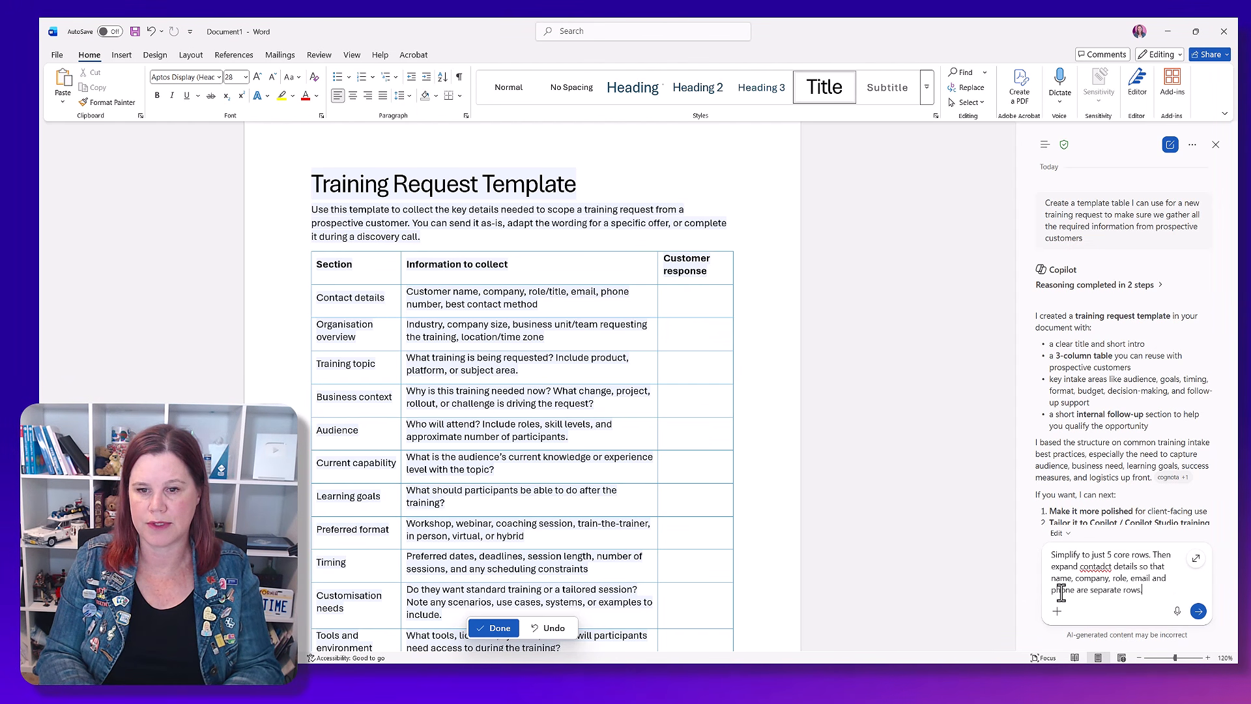
{"action": "key", "text": "Return"}
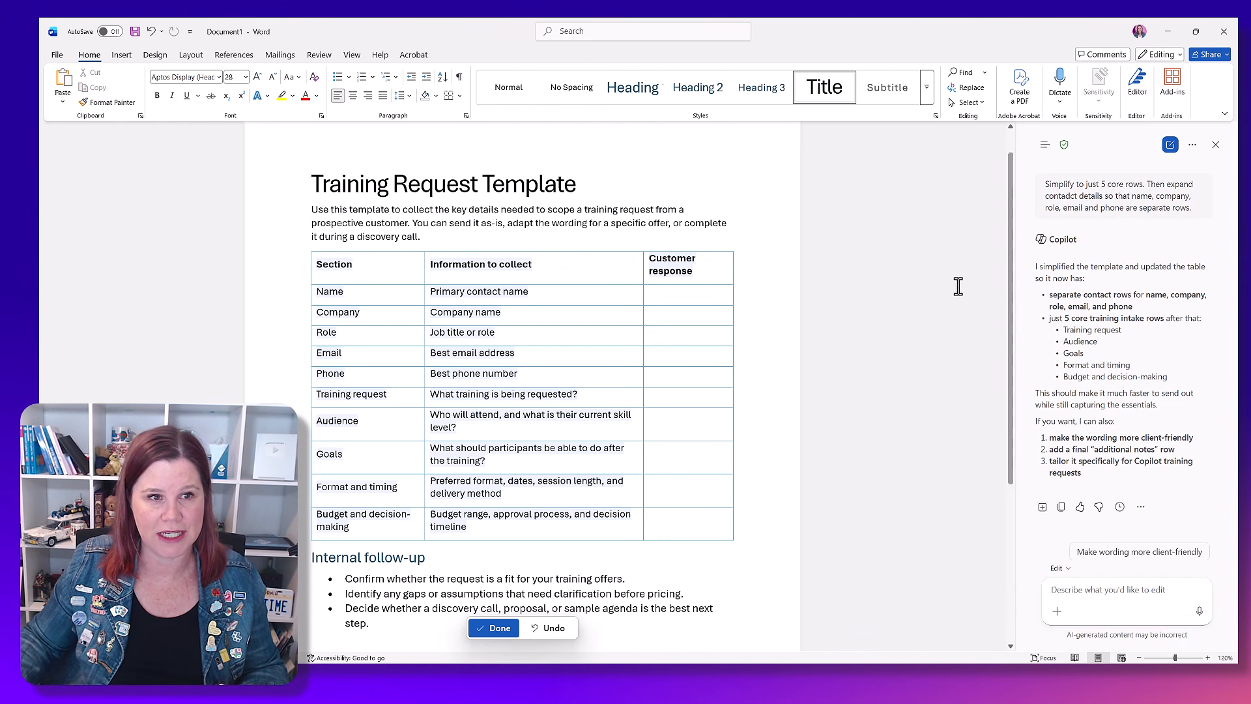
Step: Accept Copilot's changes and delete the Internal follow-up heading with its bullet list below the table
{"action": "left_click", "coordinate": [502, 633]}
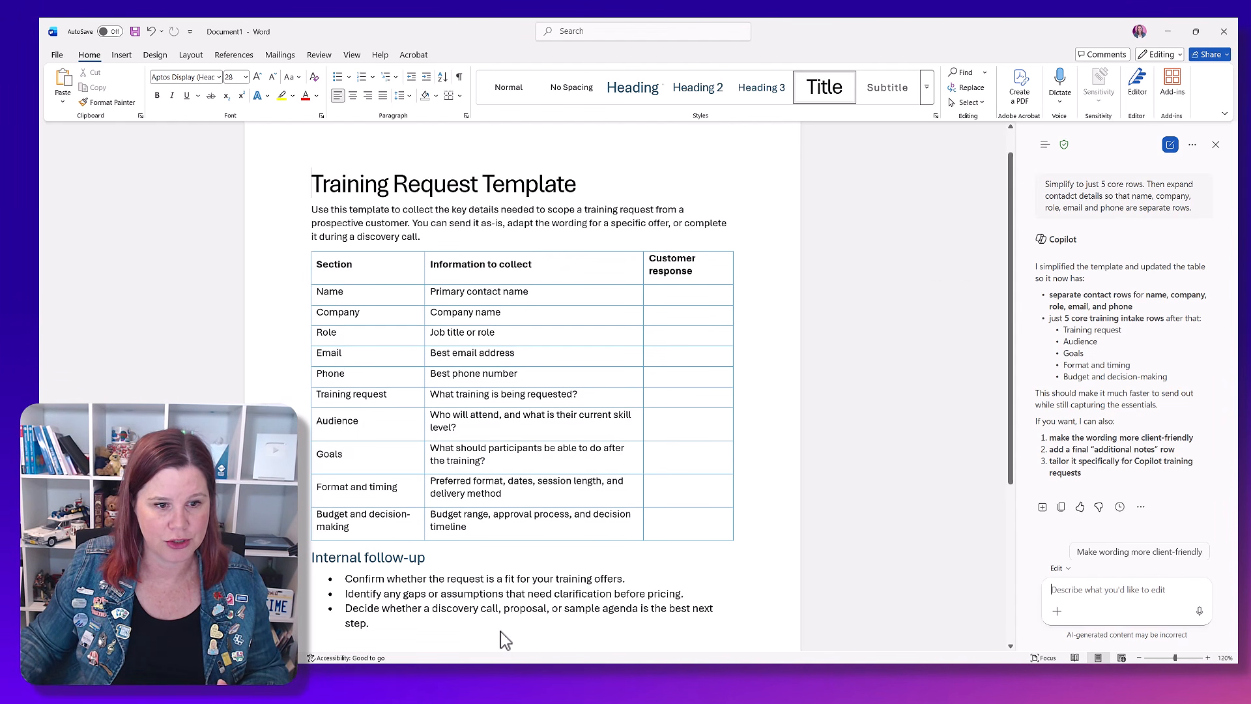
{"action": "scroll", "coordinate": [515, 603], "scroll_direction": "down", "scroll_amount": 3}
{"action": "scroll", "coordinate": [496, 559], "scroll_direction": "up", "scroll_amount": 2}
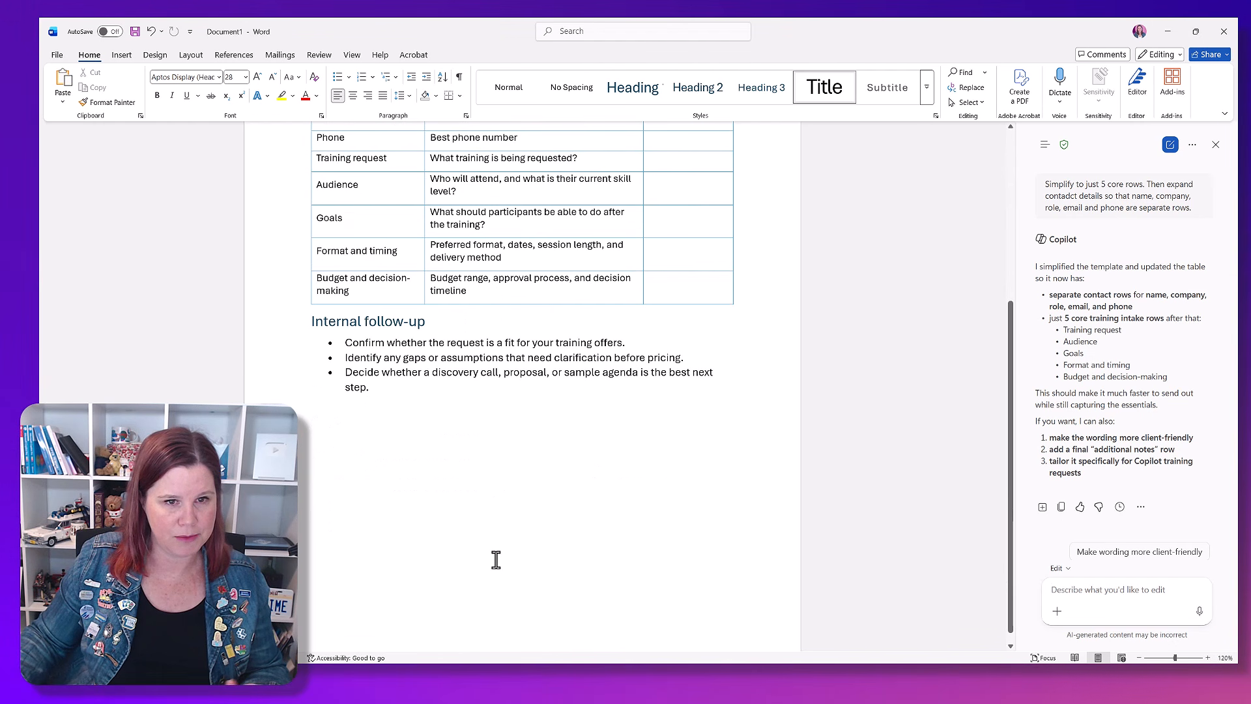
{"action": "left_click_drag", "start_coordinate": [380, 559], "coordinate": [301, 502]}
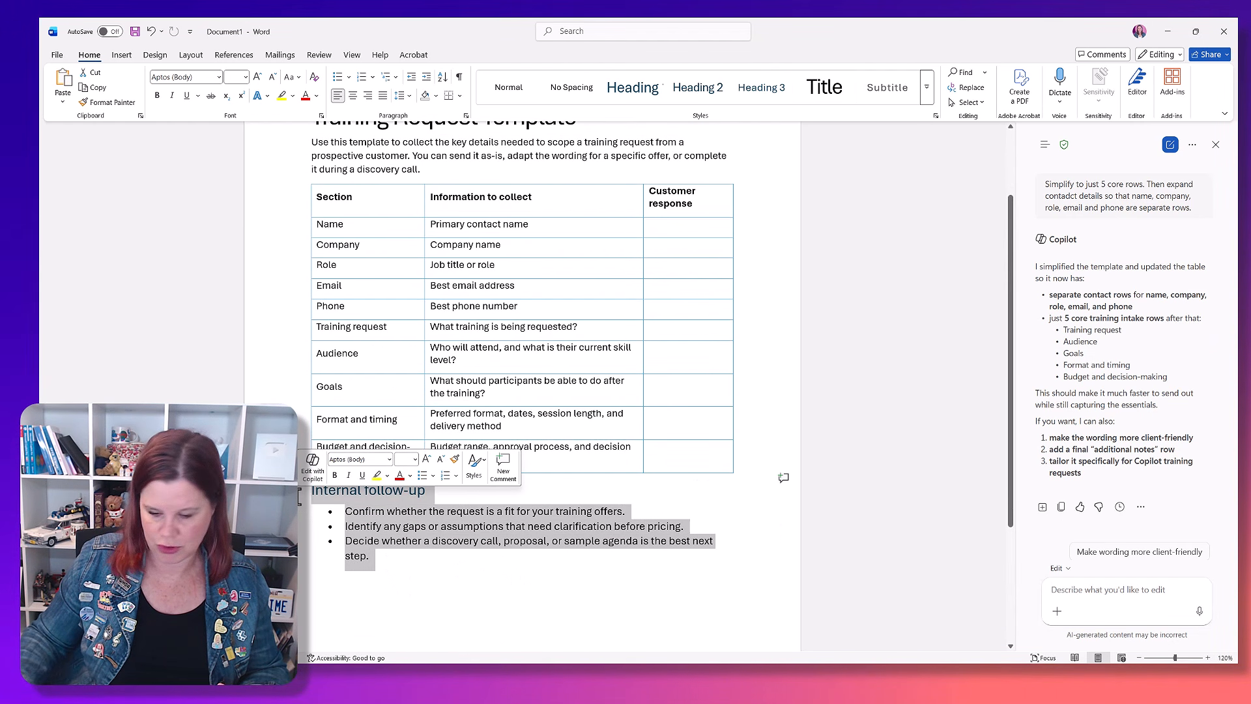
{"action": "key", "text": "Delete"}
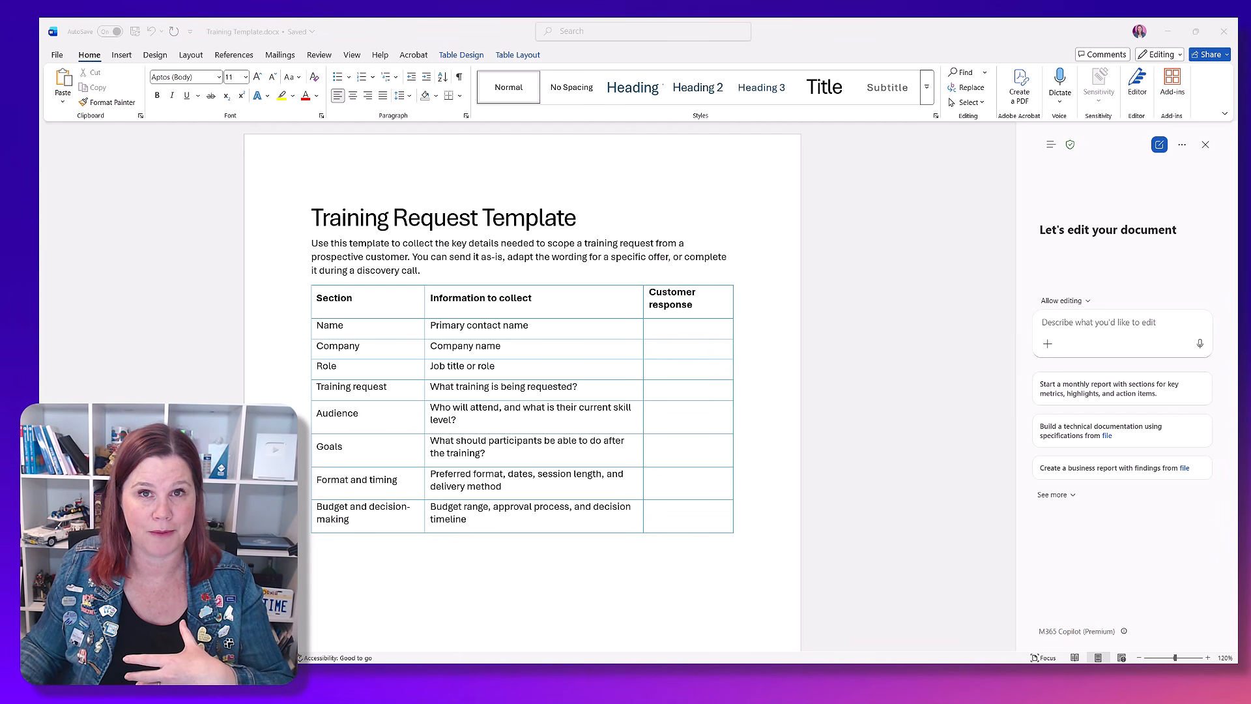
Step: View the "Re: Training Request" email in Outlook and return to the training template in Word
{"action": "left_click_drag", "start_coordinate": [1250, 703], "coordinate": [761, 56]}
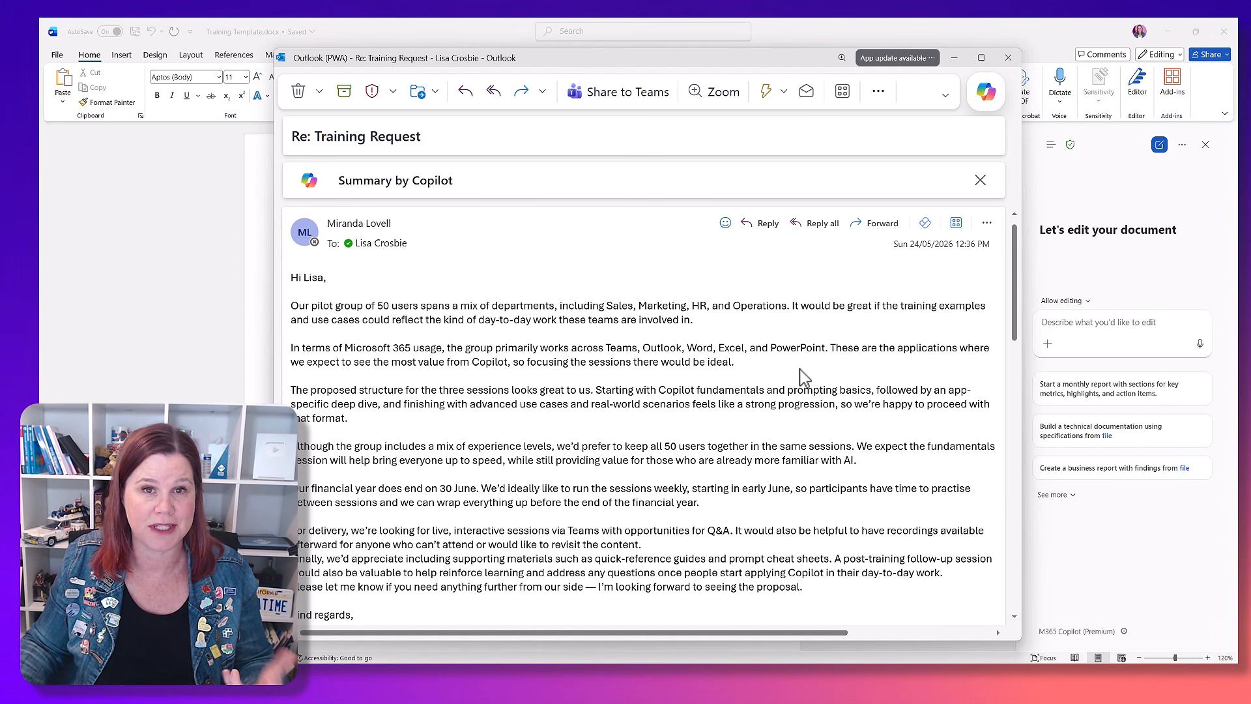
{"action": "left_click", "coordinate": [954, 58]}
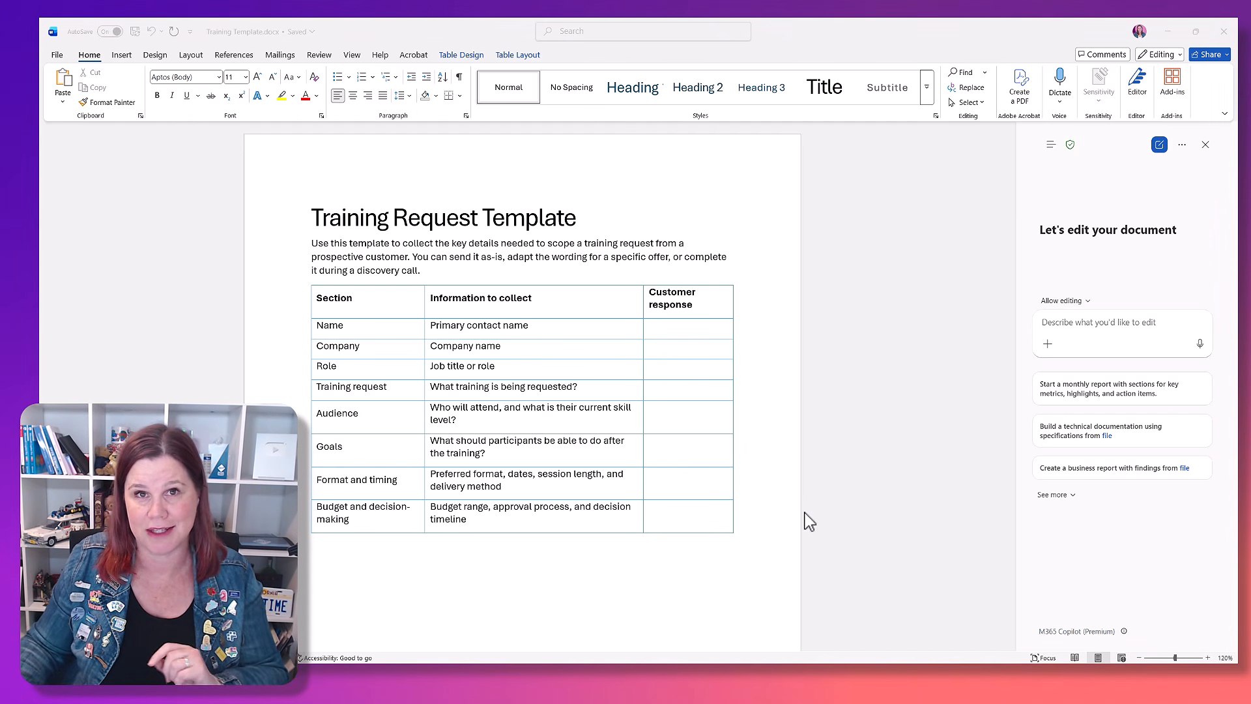
Step: Have Copilot fill this form using the referenced Training Request email, and accept the completed customer responses
{"action": "left_click", "coordinate": [1090, 324]}
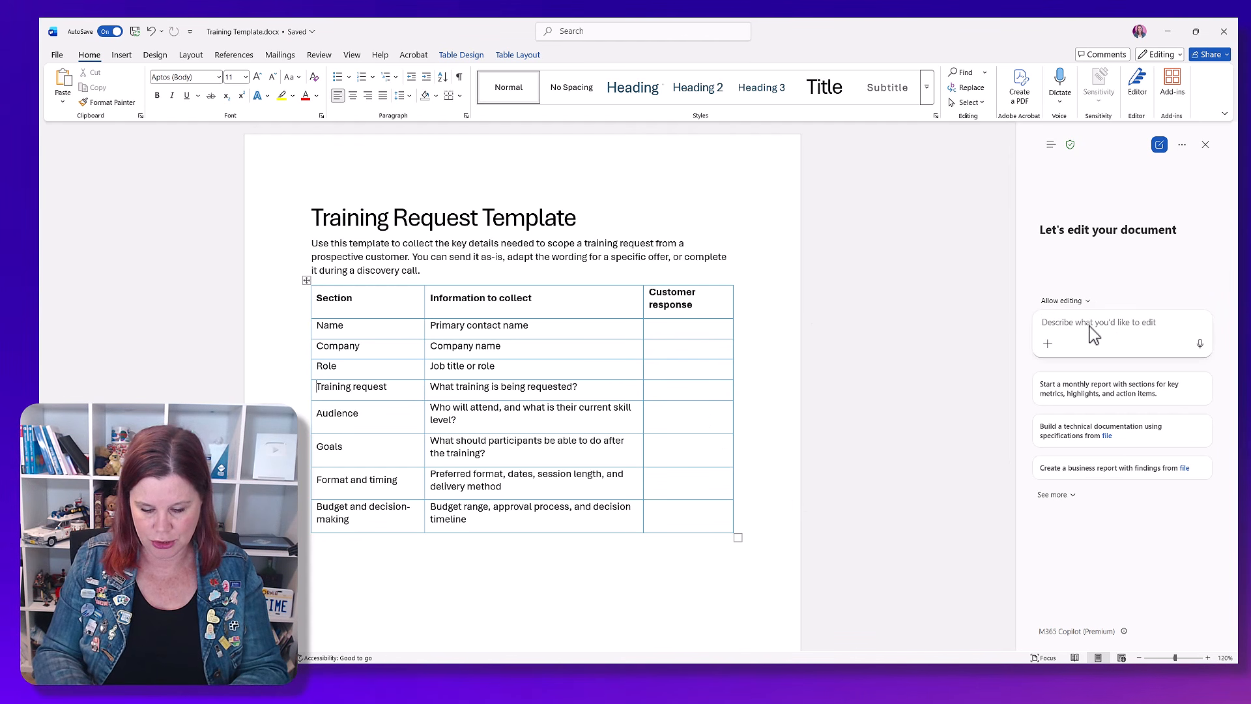
{"action": "type", "text": "Filll this"}
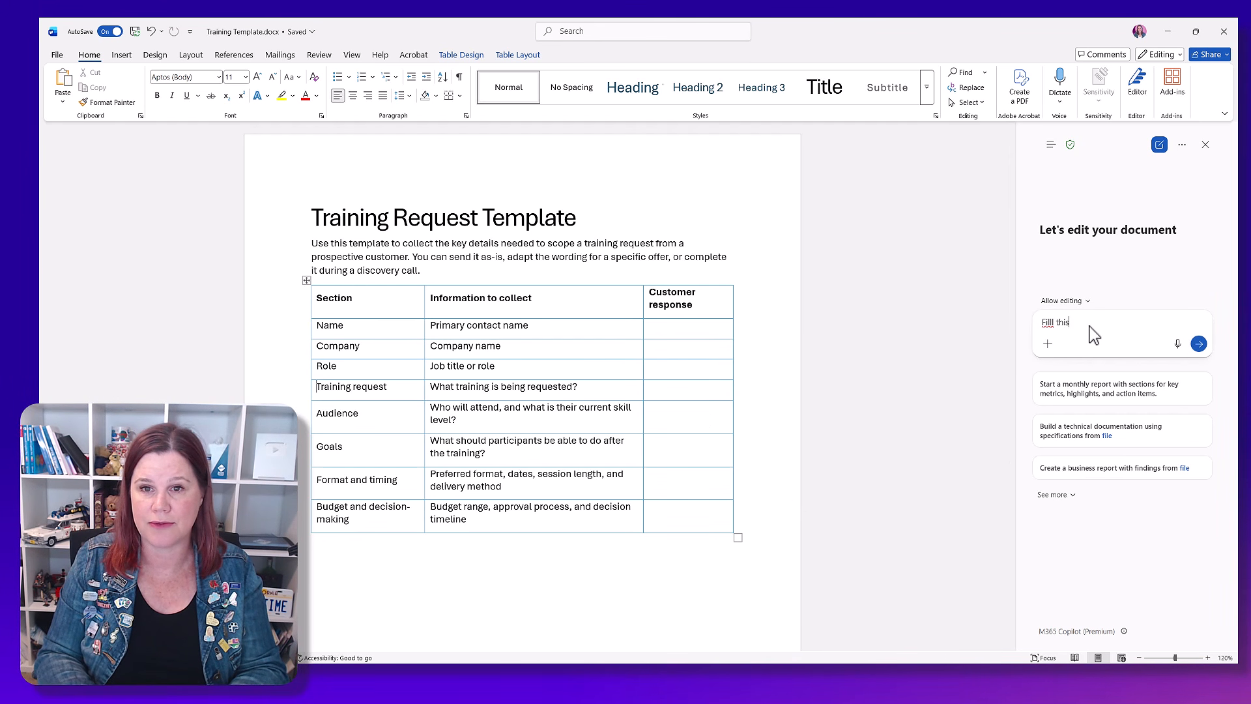
{"action": "type", "text": " form using /"}
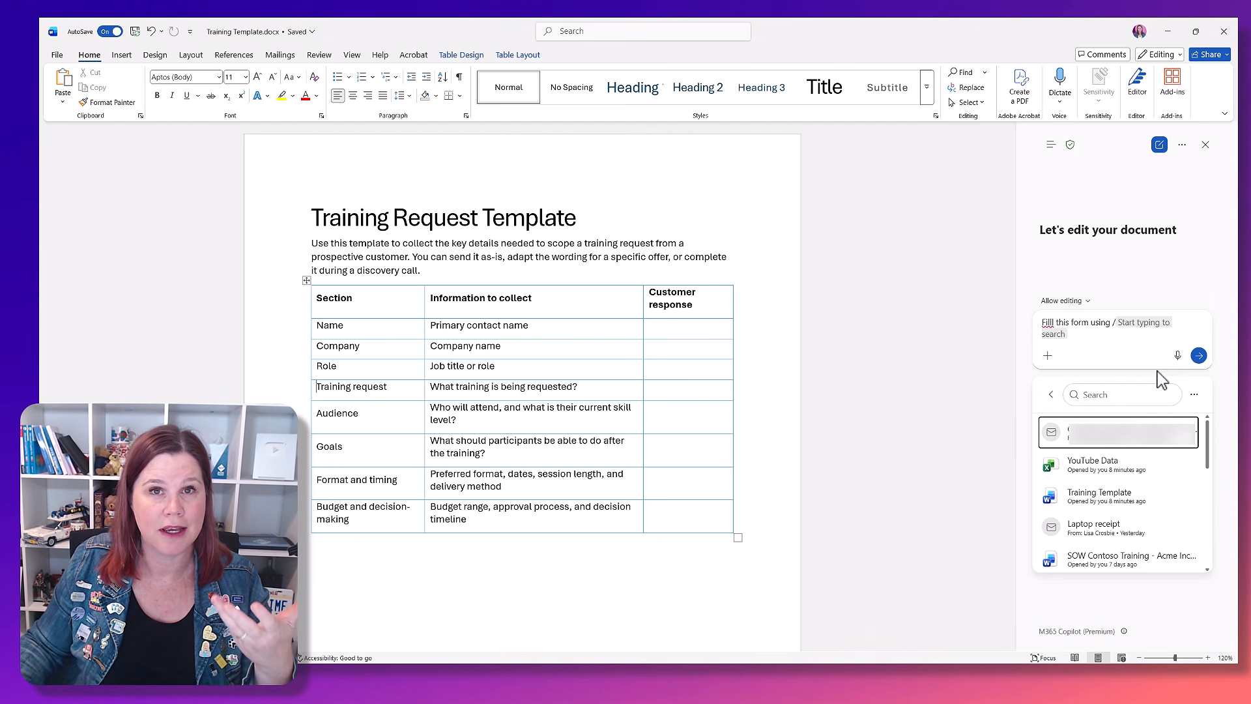
{"action": "left_click", "coordinate": [1100, 396]}
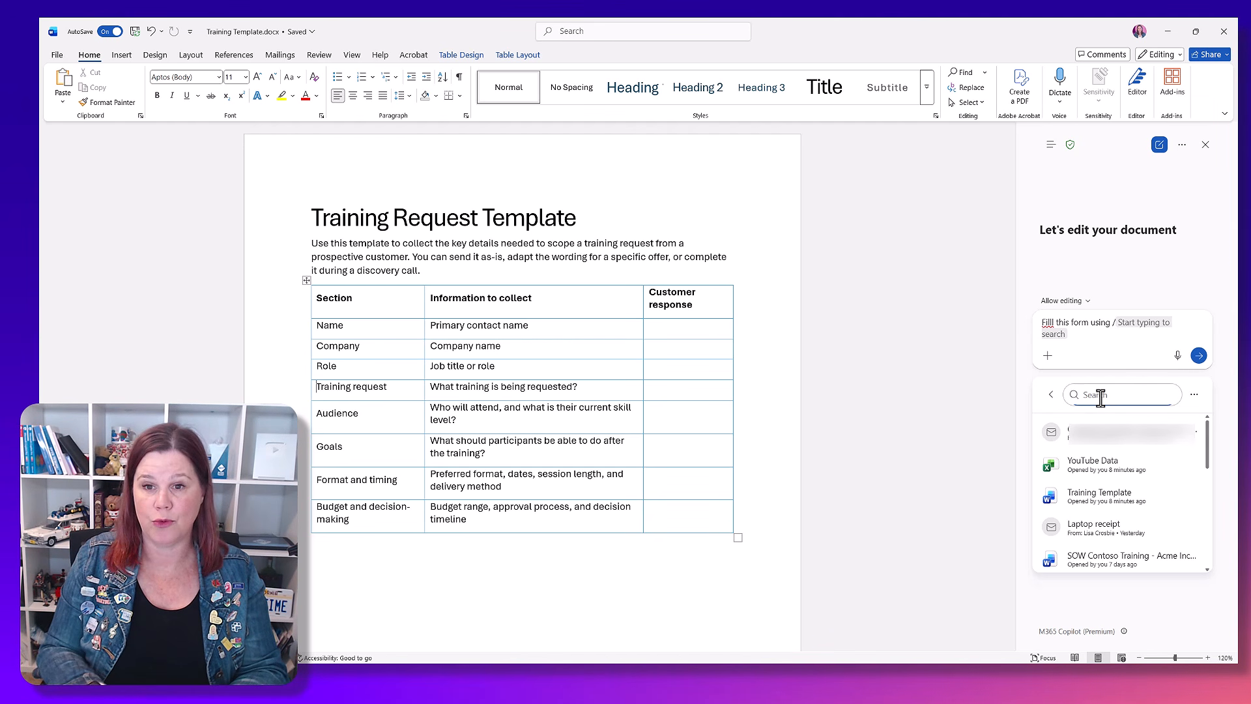
{"action": "type", "text": "train"}
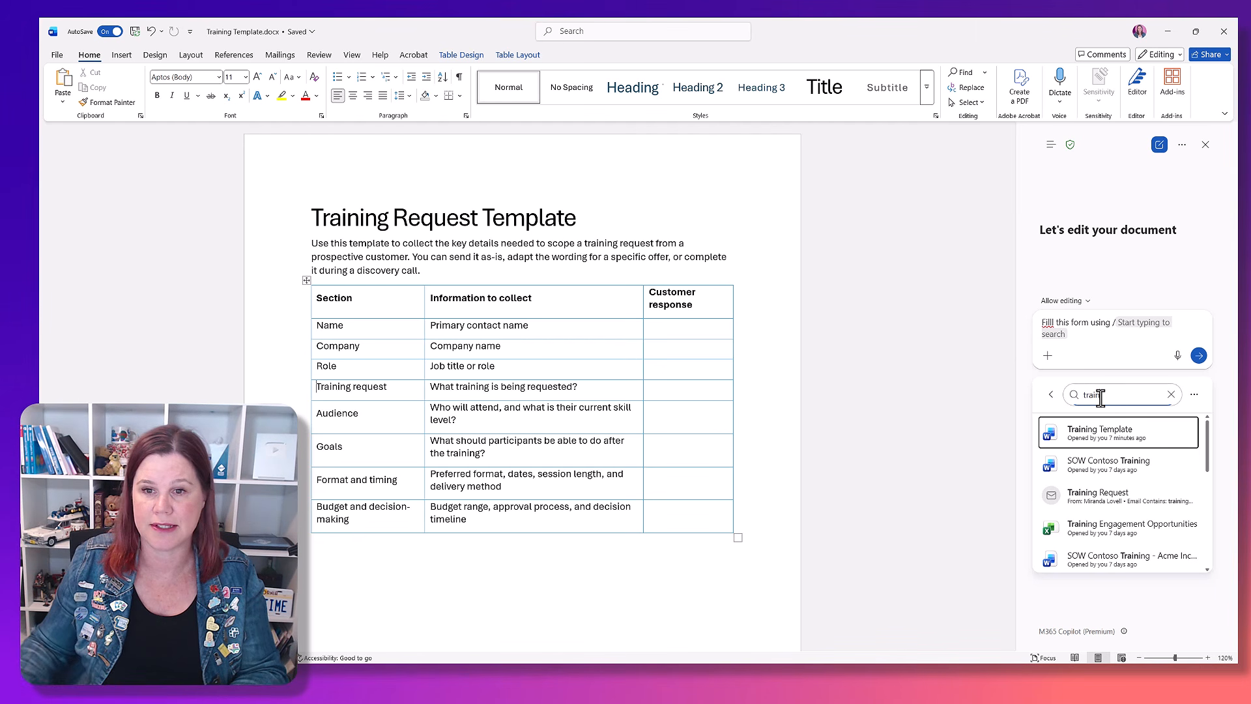
{"action": "left_click", "coordinate": [1106, 500]}
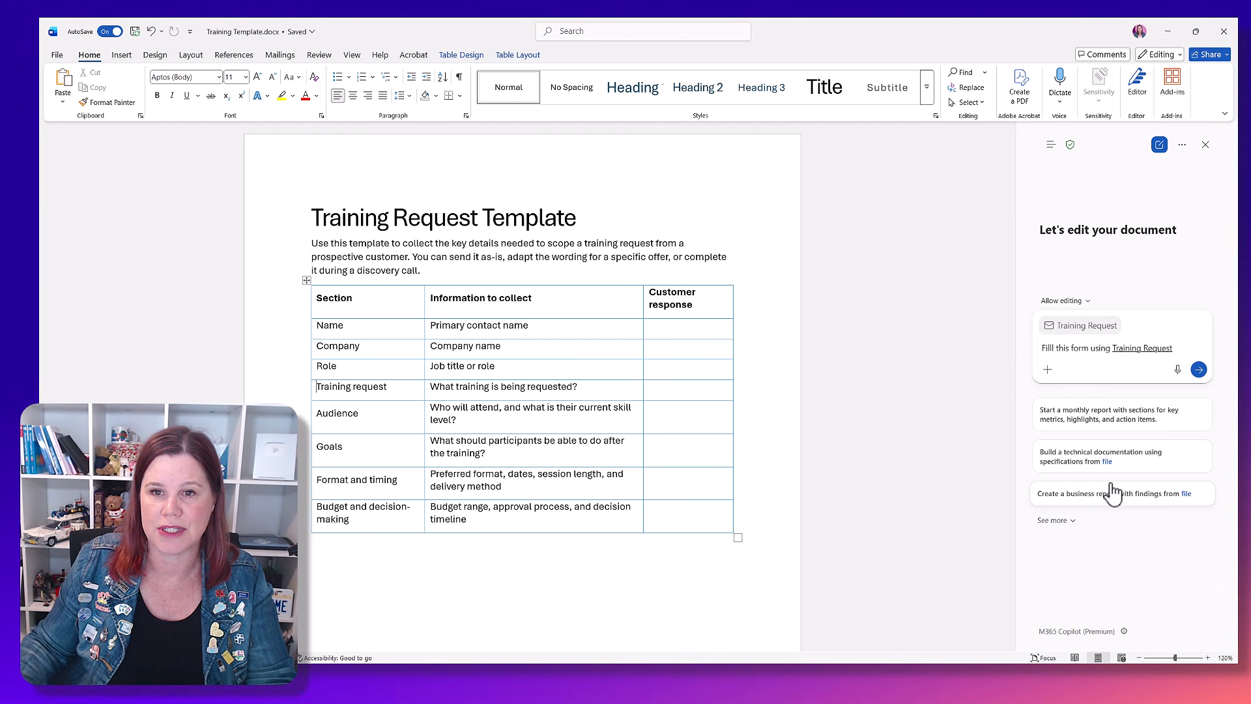
{"action": "left_click", "coordinate": [1199, 369]}
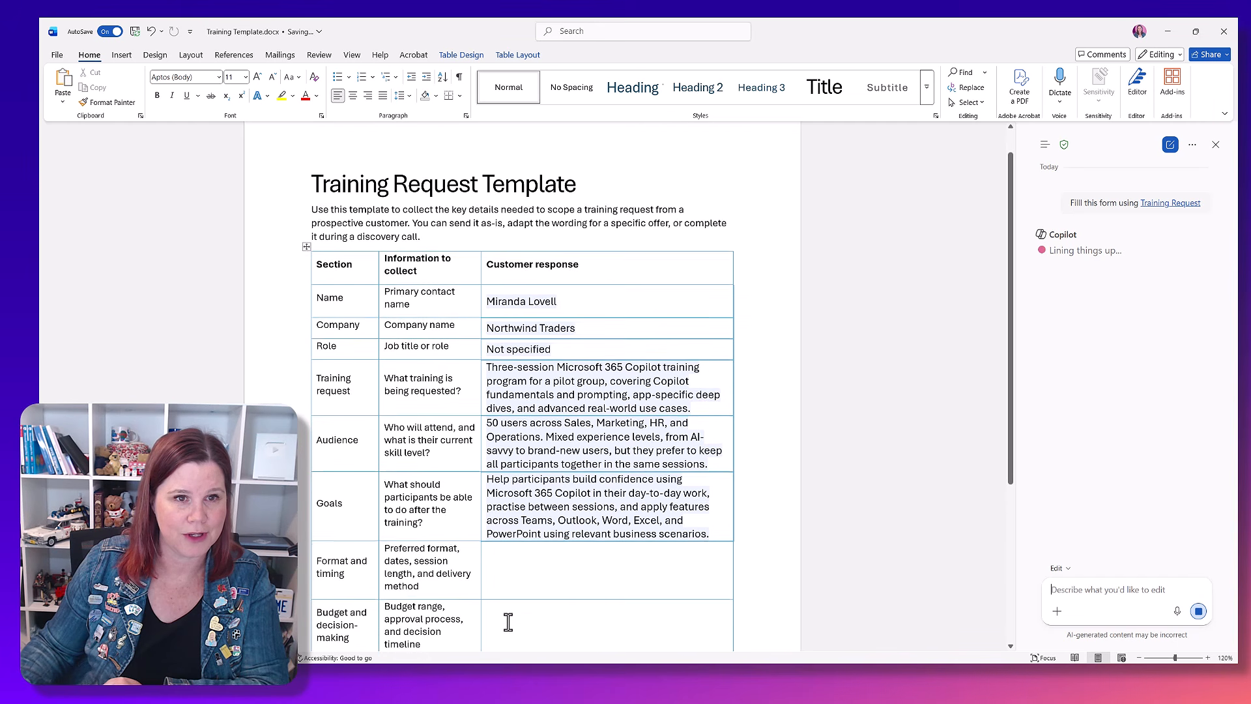
{"action": "scroll", "coordinate": [509, 621], "scroll_direction": "down", "scroll_amount": 3}
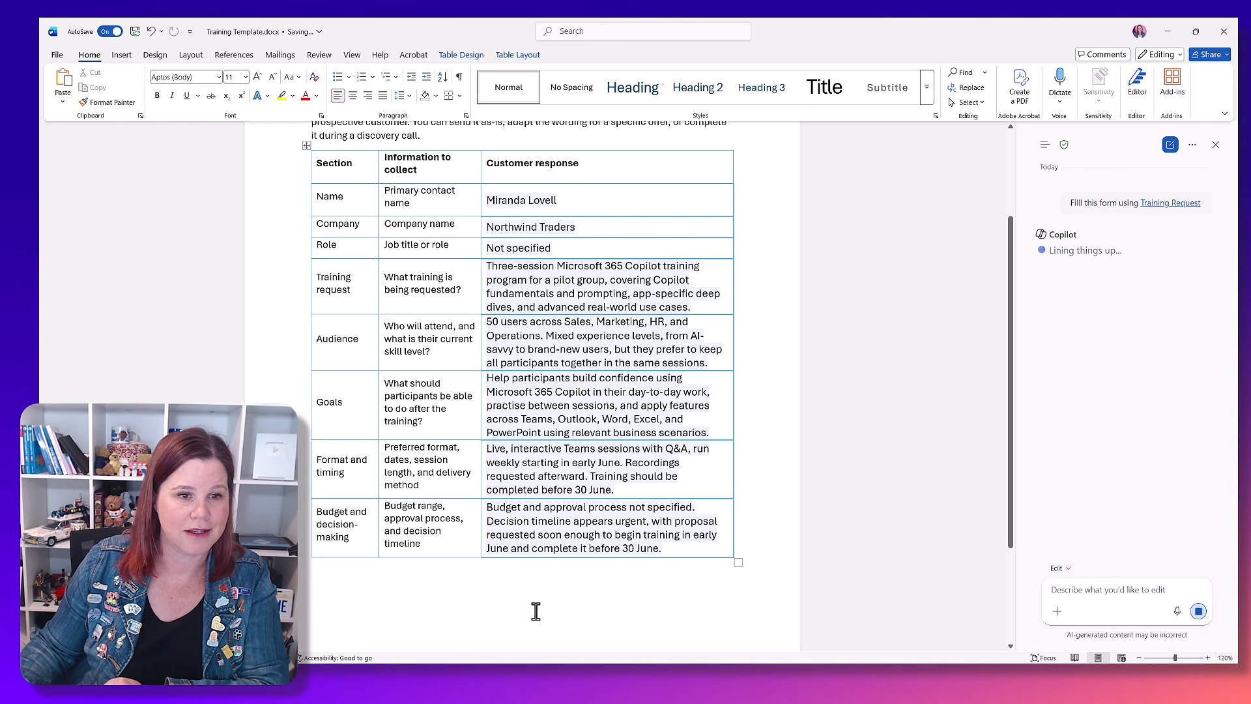
{"action": "left_click", "coordinate": [494, 628]}
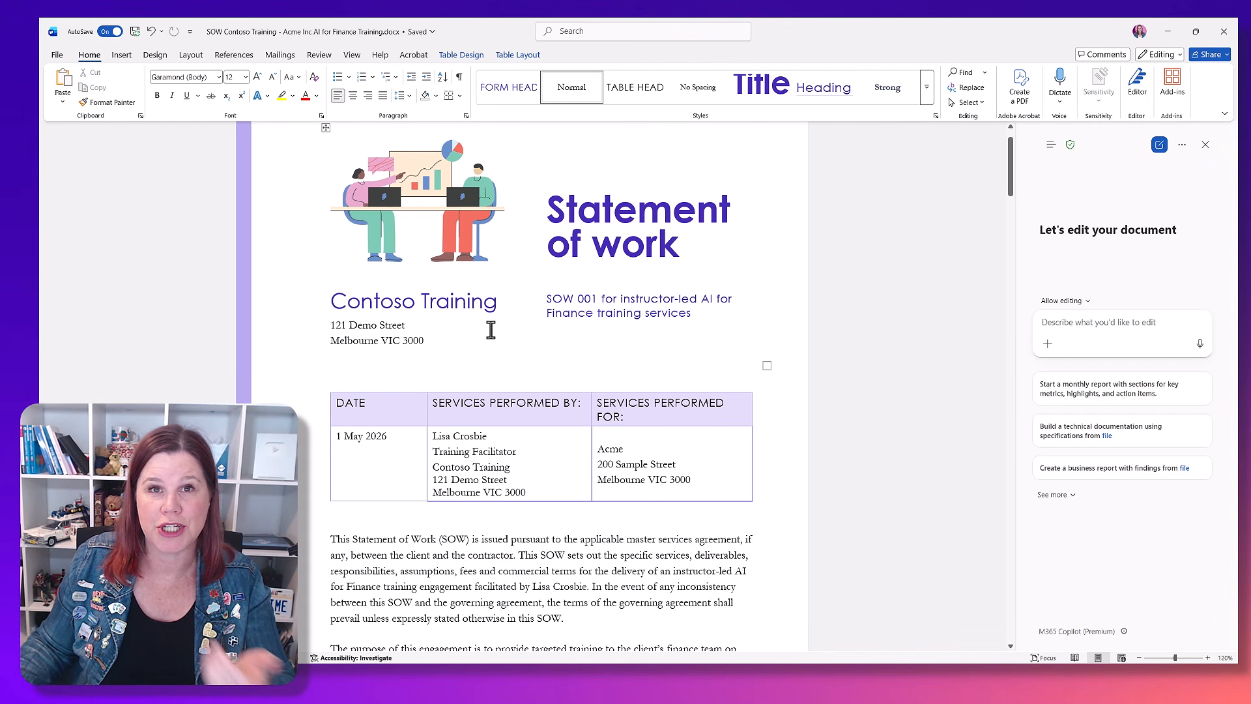
Step: Ask Copilot to make this SOW AI for Finance and Sales, keeping existing information, adding Sales scope and deliverables, and extending the end date to 31 July 2026
{"action": "scroll", "coordinate": [490, 330], "scroll_direction": "down", "scroll_amount": 1}
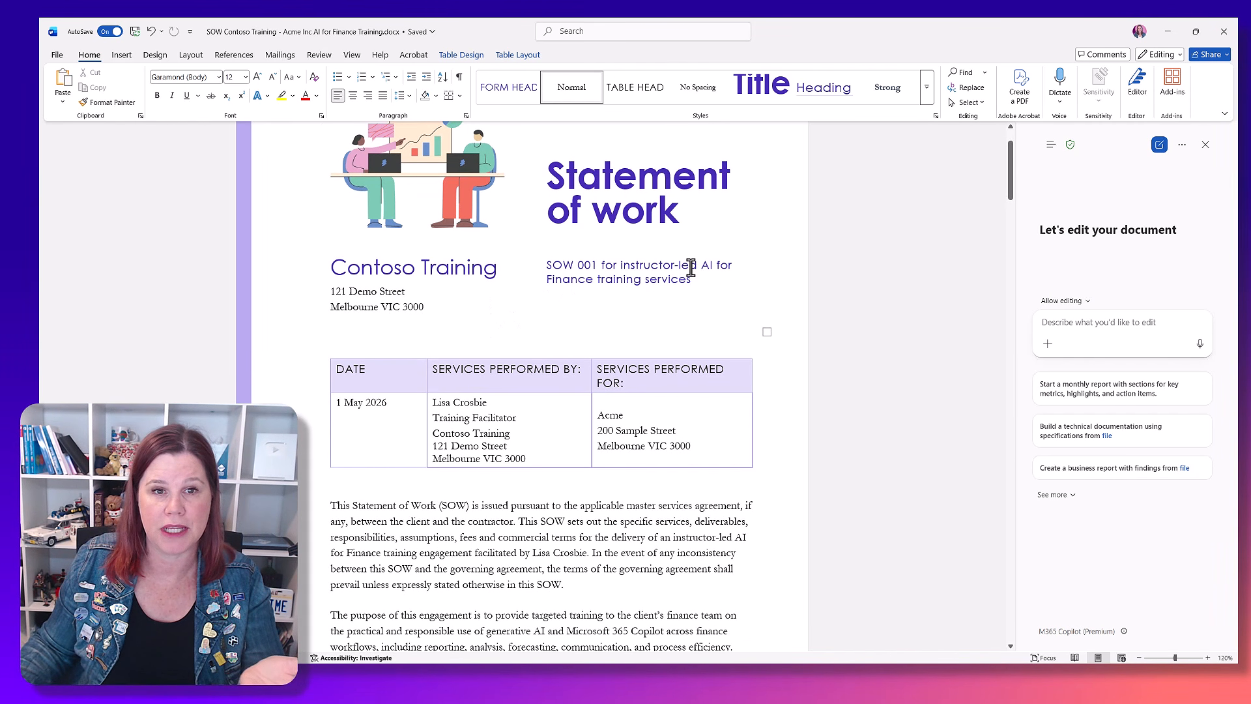
{"action": "scroll", "coordinate": [710, 285], "scroll_direction": "down", "scroll_amount": 5}
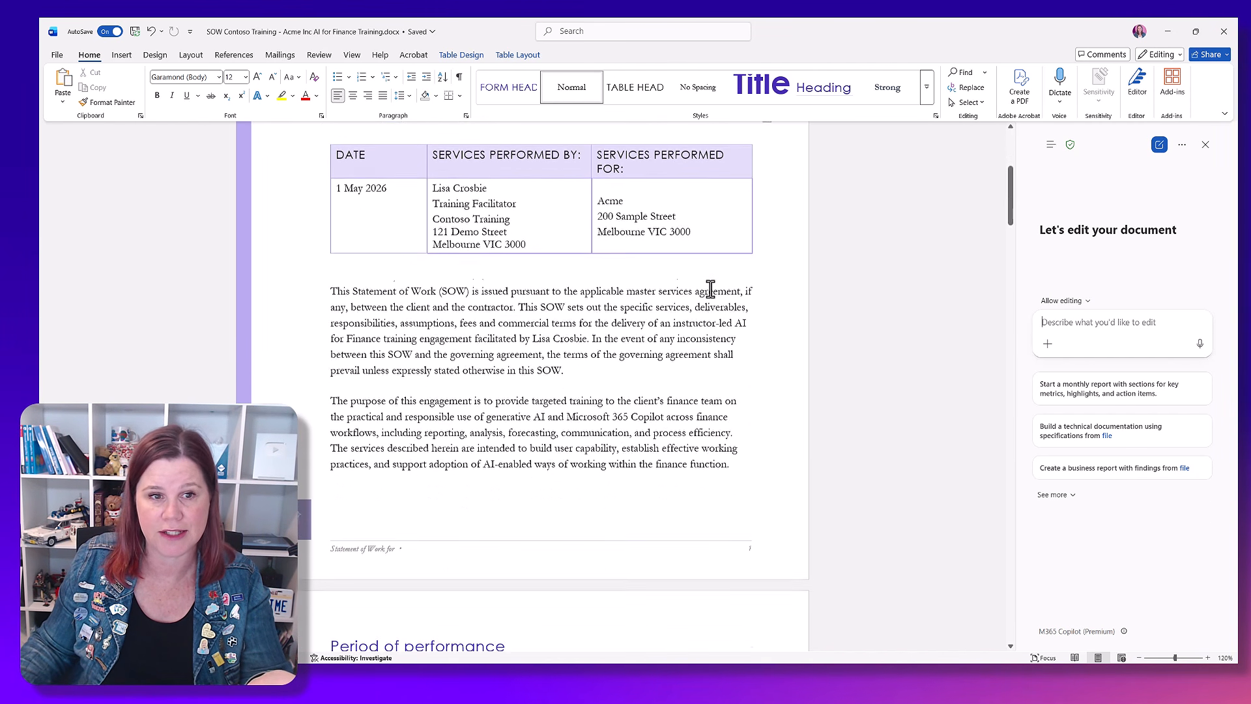
{"action": "scroll", "coordinate": [710, 288], "scroll_direction": "down", "scroll_amount": 6}
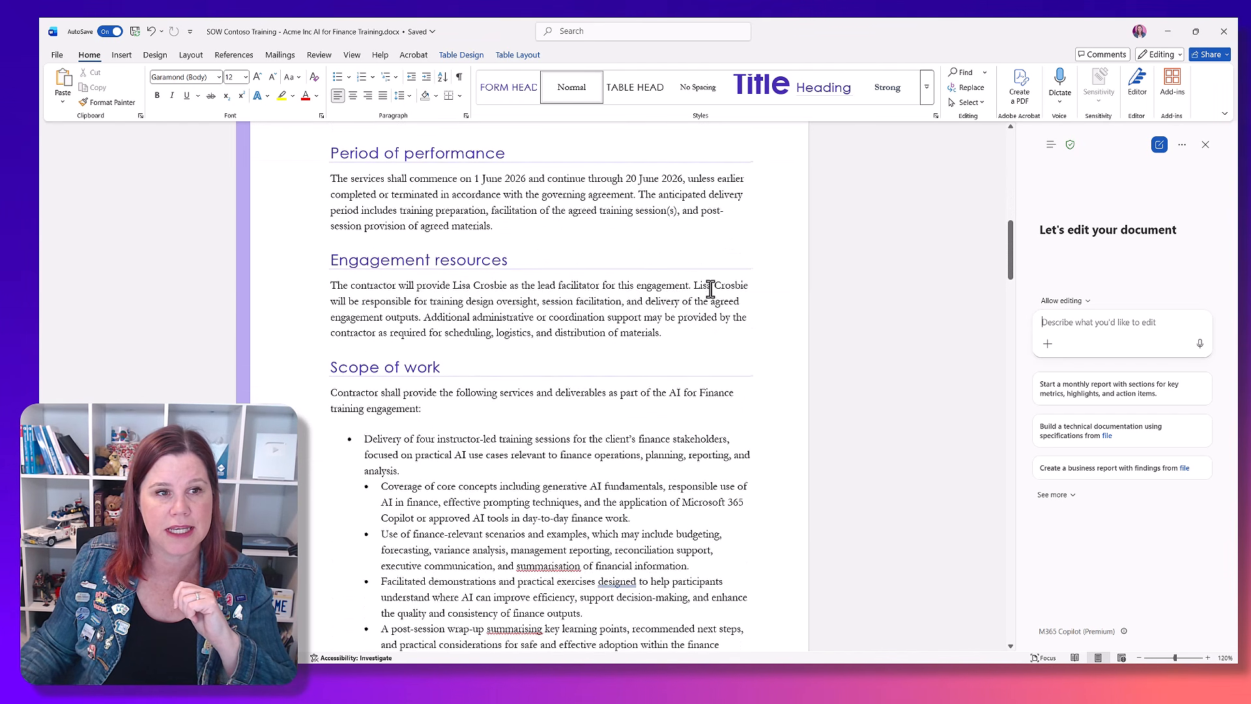
{"action": "scroll", "coordinate": [502, 341], "scroll_direction": "down", "scroll_amount": 2}
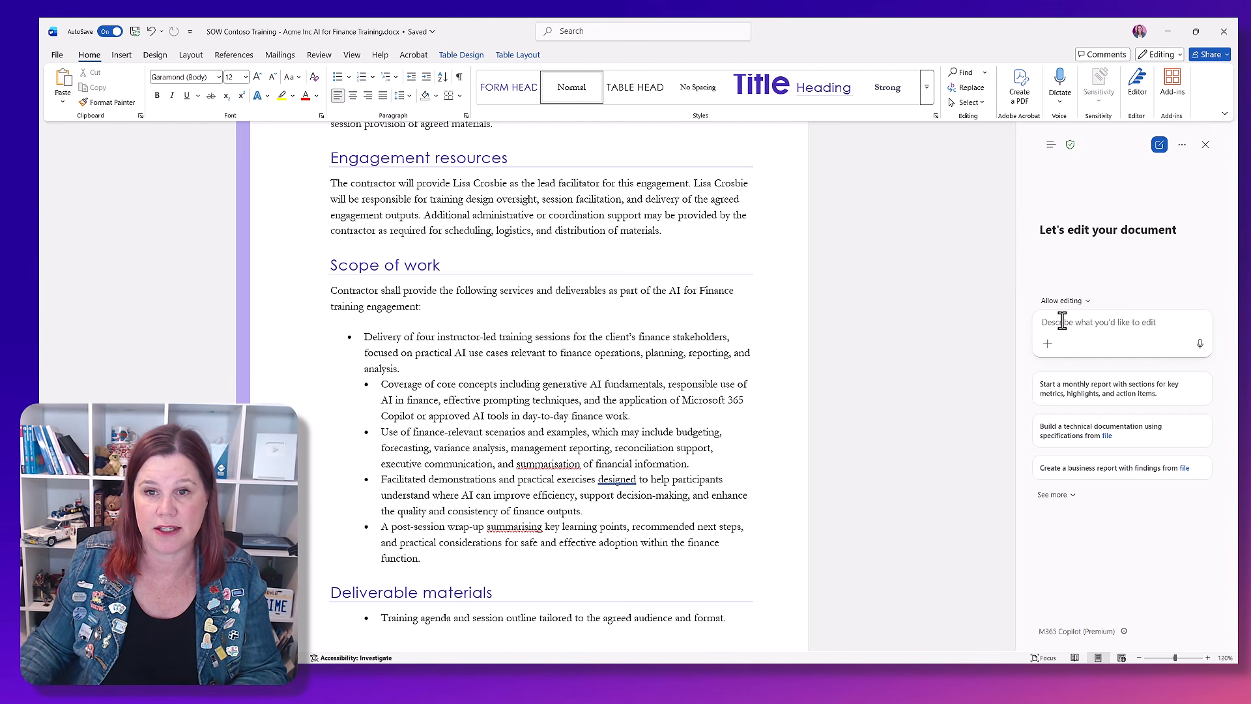
{"action": "type", "text": "the client now wants the same for their sales team, edit this document so that it is AI for Finance and Sales, keep the existing information but duplicate and adjust the scope and deliverables to add a new piece for Sales."}
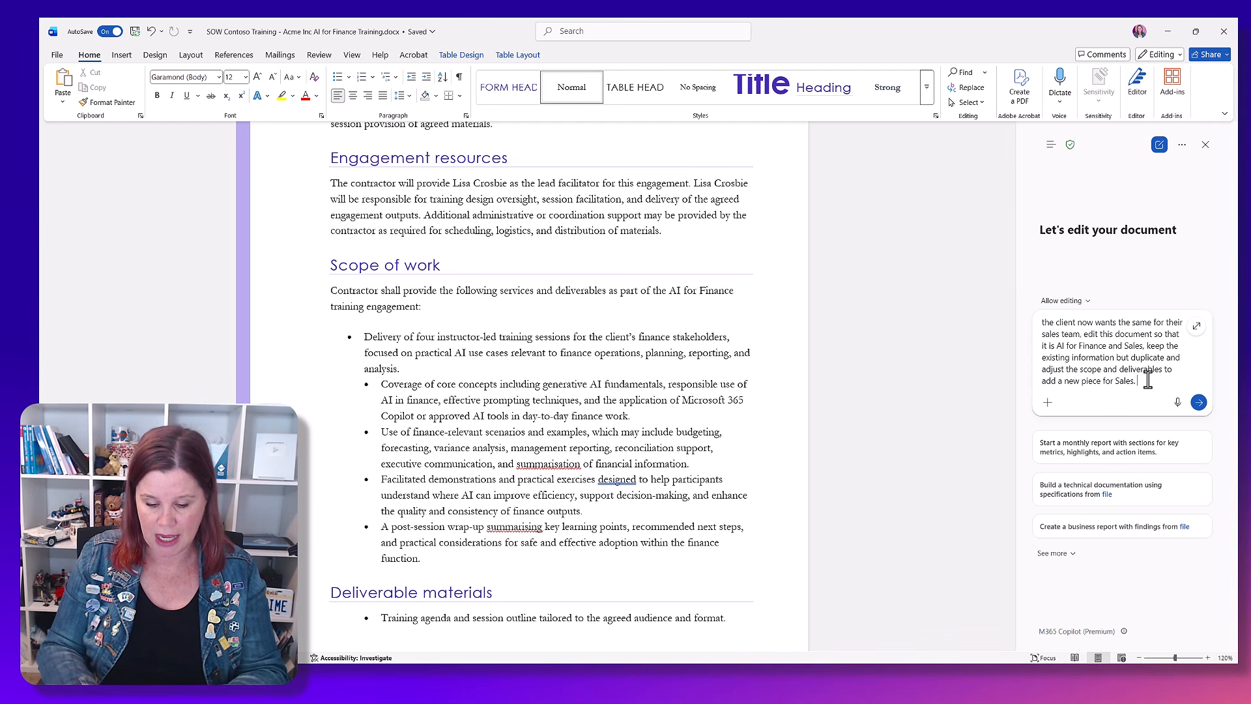
{"action": "type", "text": "Extend the end o"}
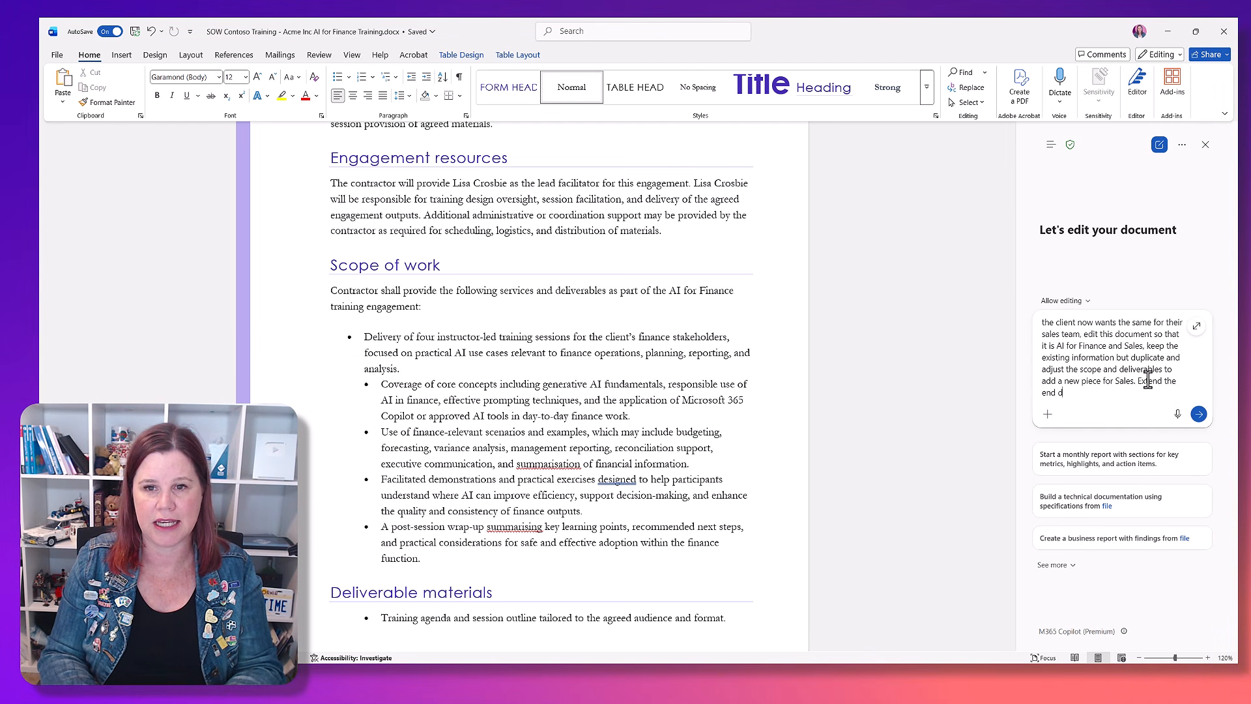
{"action": "type", "text": "ate to 31 Ju"}
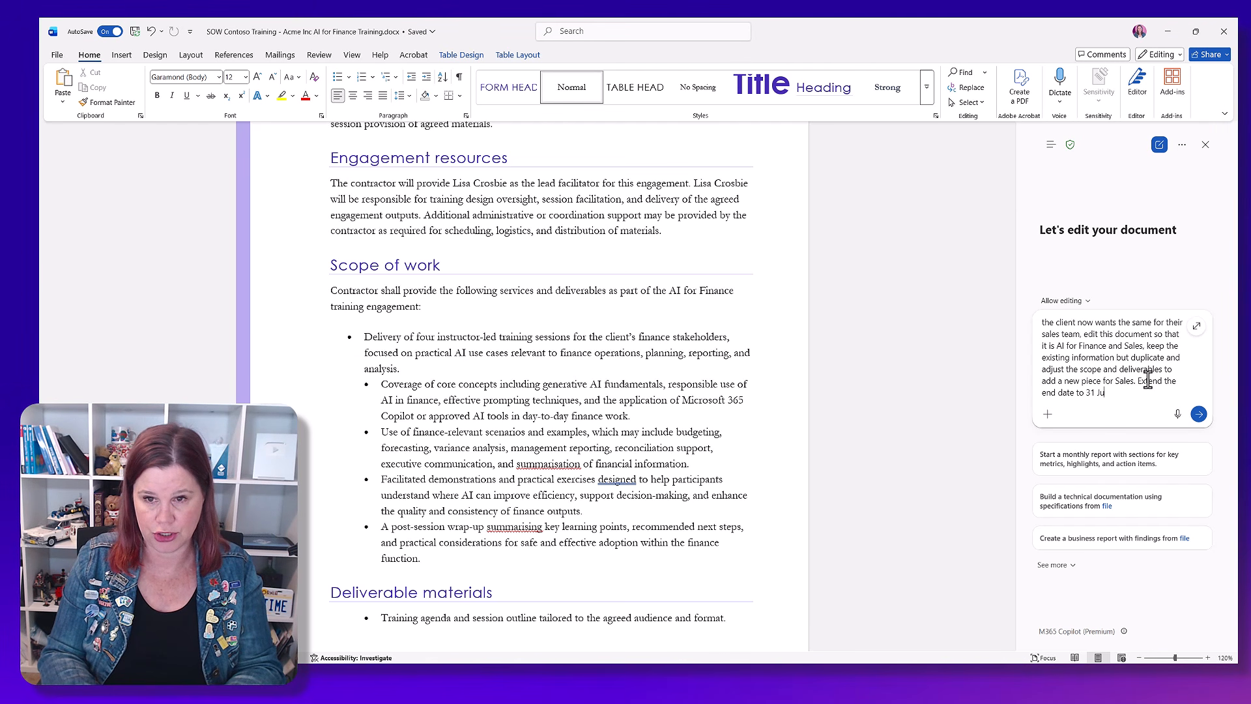
{"action": "type", "text": "lyu 2026"}
{"action": "key", "text": "Return"}
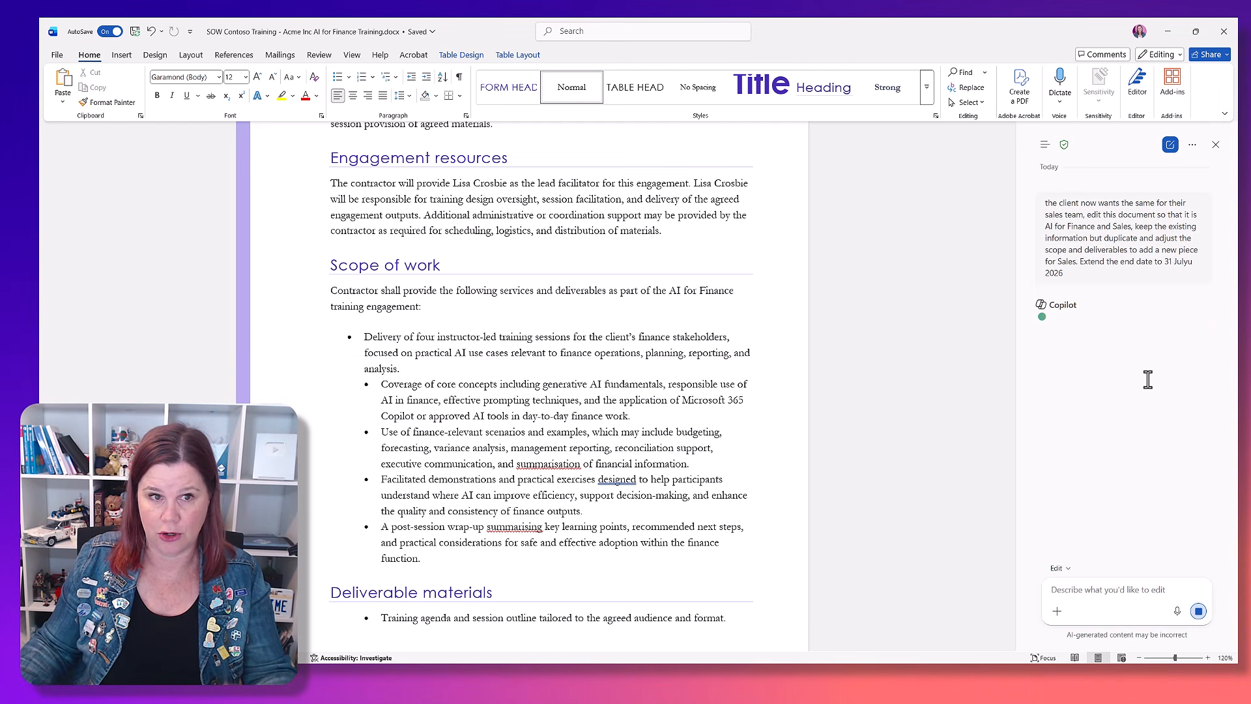
Step: Examine Copilot's edits to the introduction, period of performance, scope of work and deliverable materials in the statement of work
{"action": "scroll", "coordinate": [752, 307], "scroll_direction": "up", "scroll_amount": 3}
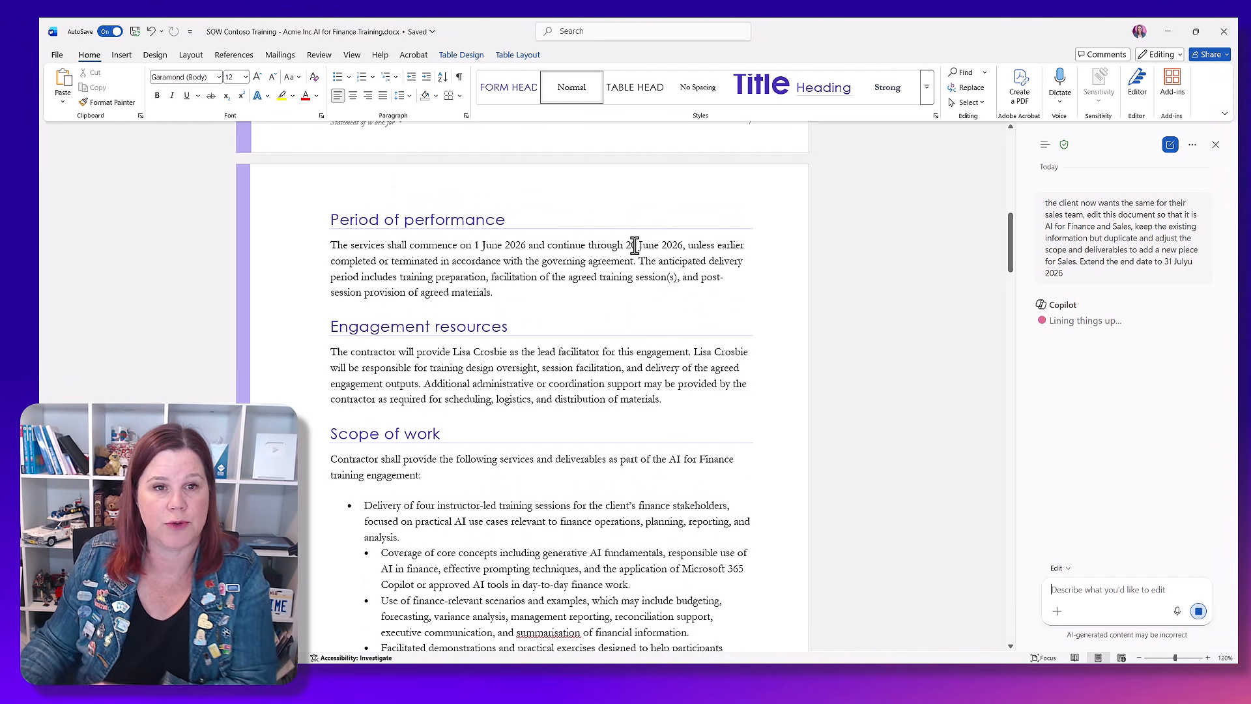
{"action": "scroll", "coordinate": [635, 246], "scroll_direction": "down", "scroll_amount": 3}
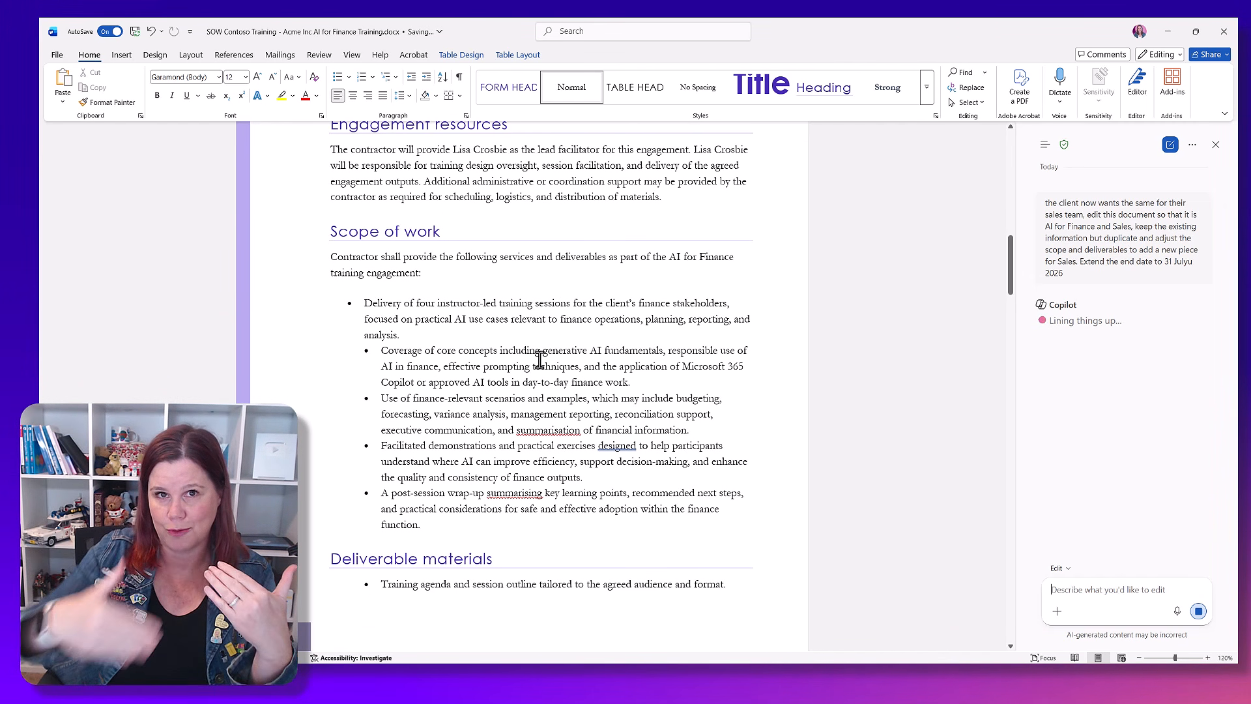
{"action": "scroll", "coordinate": [540, 359], "scroll_direction": "up", "scroll_amount": 1}
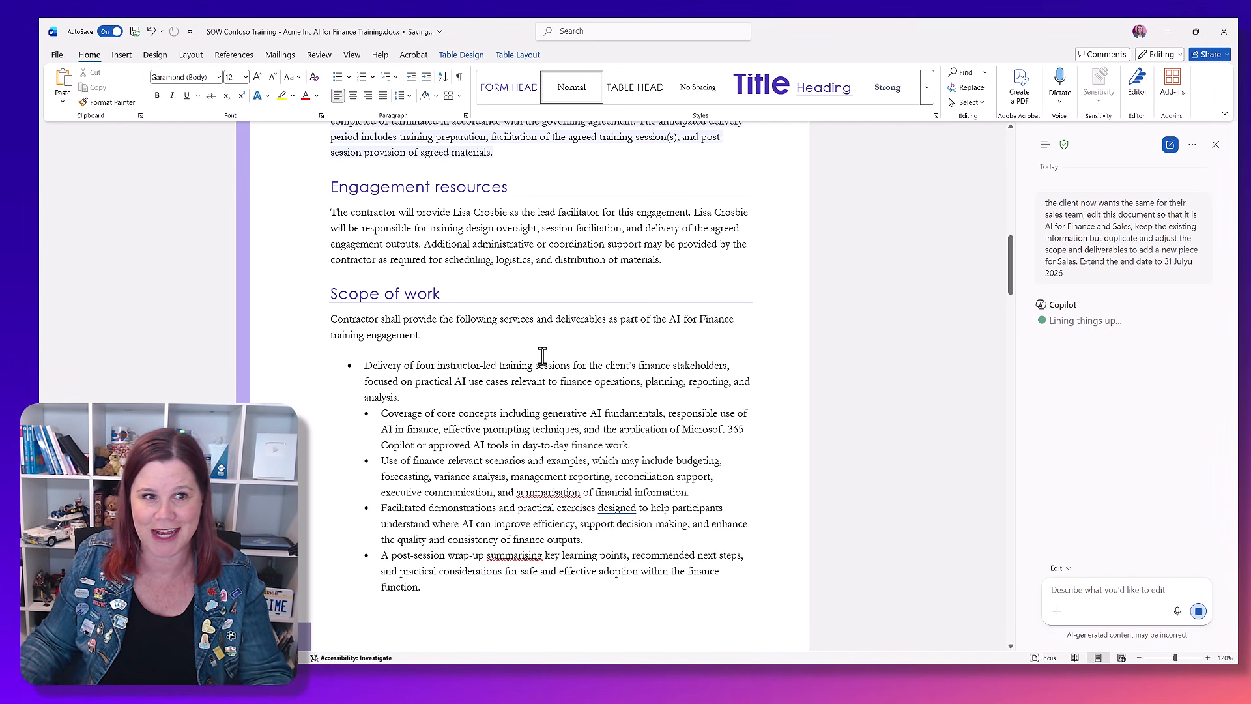
{"action": "scroll", "coordinate": [575, 265], "scroll_direction": "up", "scroll_amount": 3}
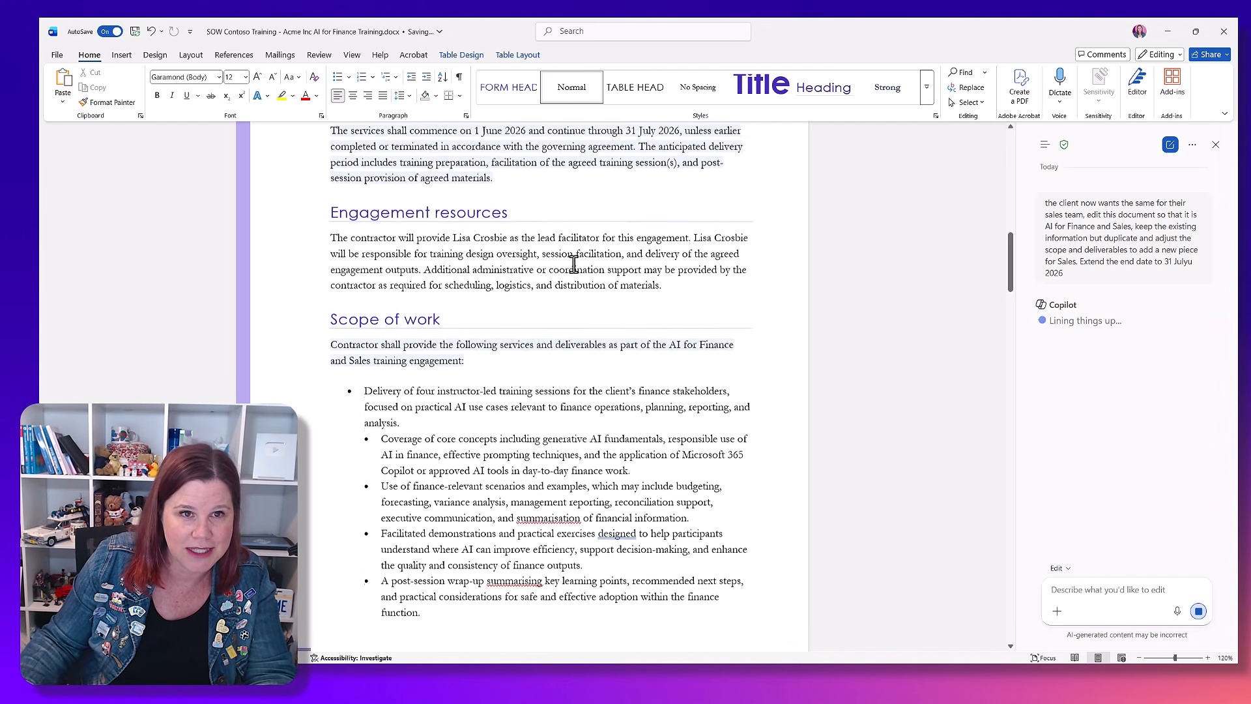
{"action": "scroll", "coordinate": [575, 265], "scroll_direction": "up", "scroll_amount": 4}
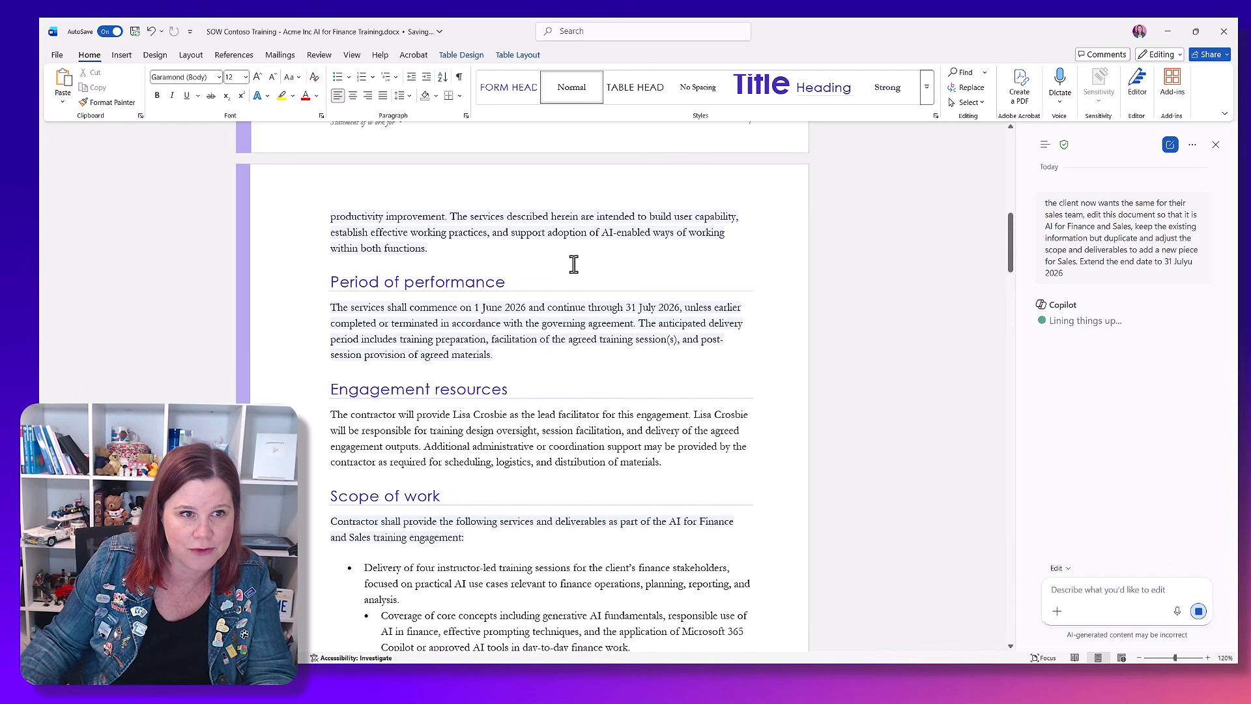
{"action": "scroll", "coordinate": [576, 242], "scroll_direction": "up", "scroll_amount": 1}
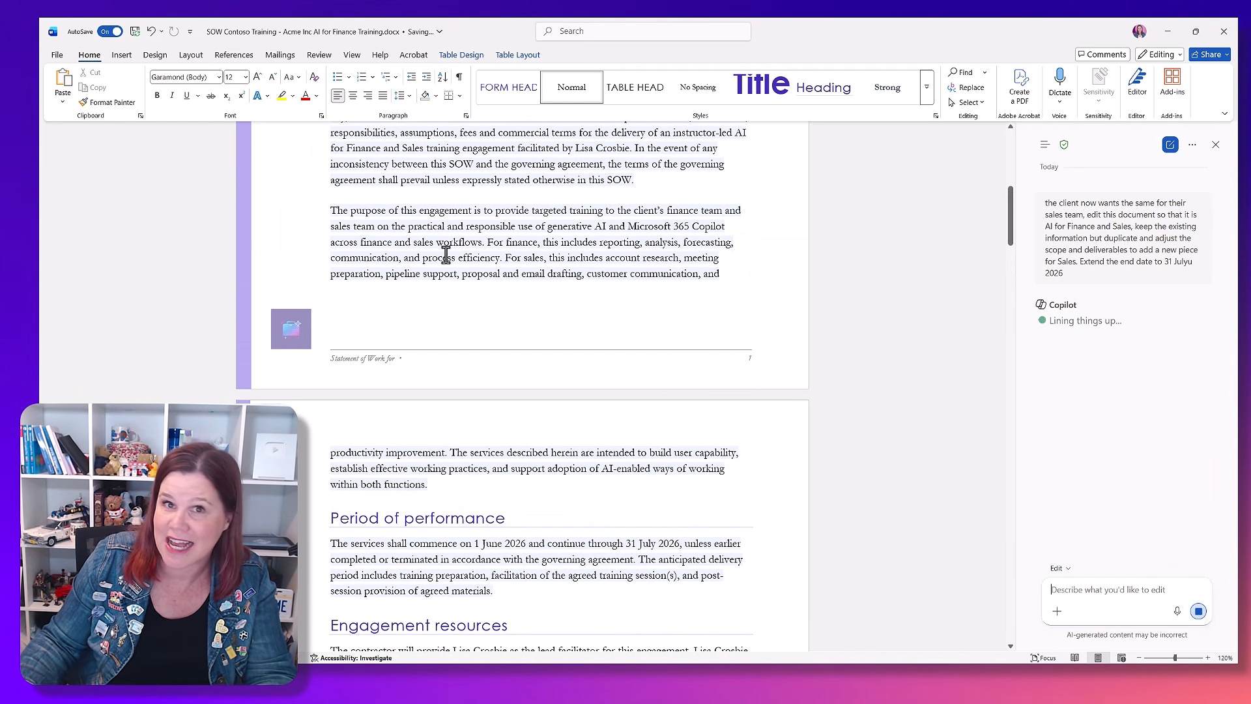
{"action": "scroll", "coordinate": [458, 273], "scroll_direction": "down", "scroll_amount": 2}
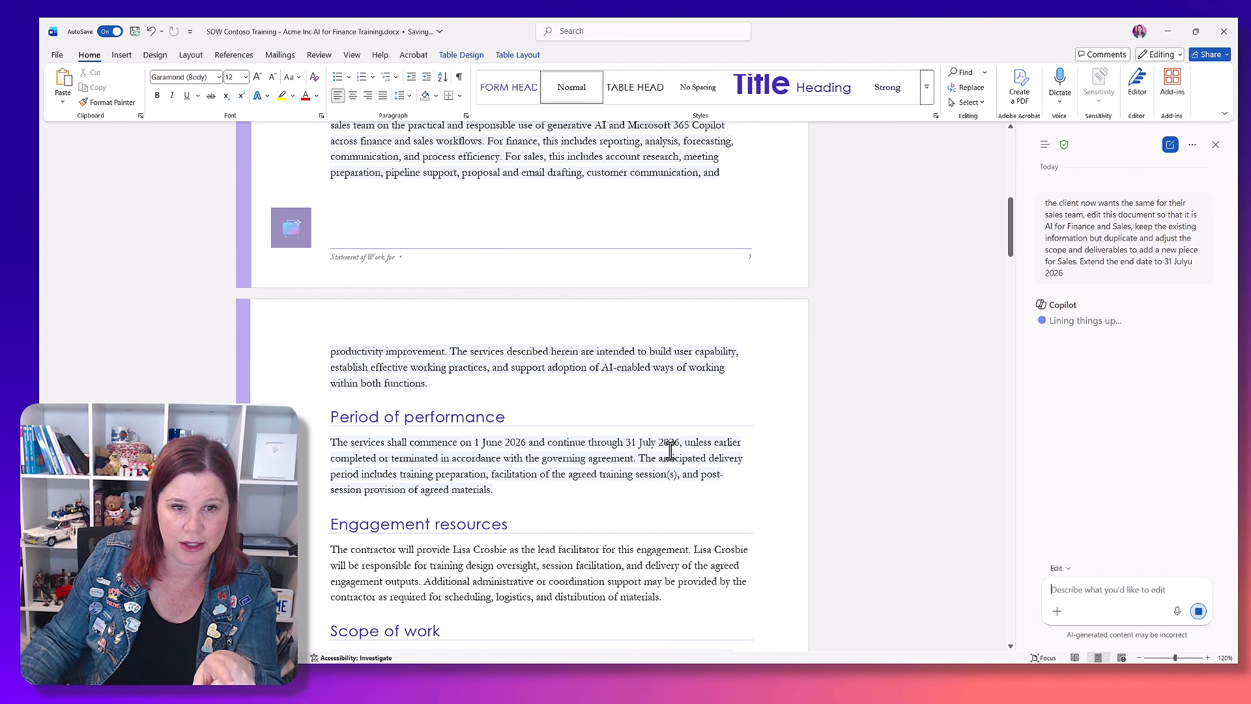
{"action": "scroll", "coordinate": [663, 449], "scroll_direction": "down", "scroll_amount": 3}
{"action": "scroll", "coordinate": [664, 447], "scroll_direction": "down", "scroll_amount": 3}
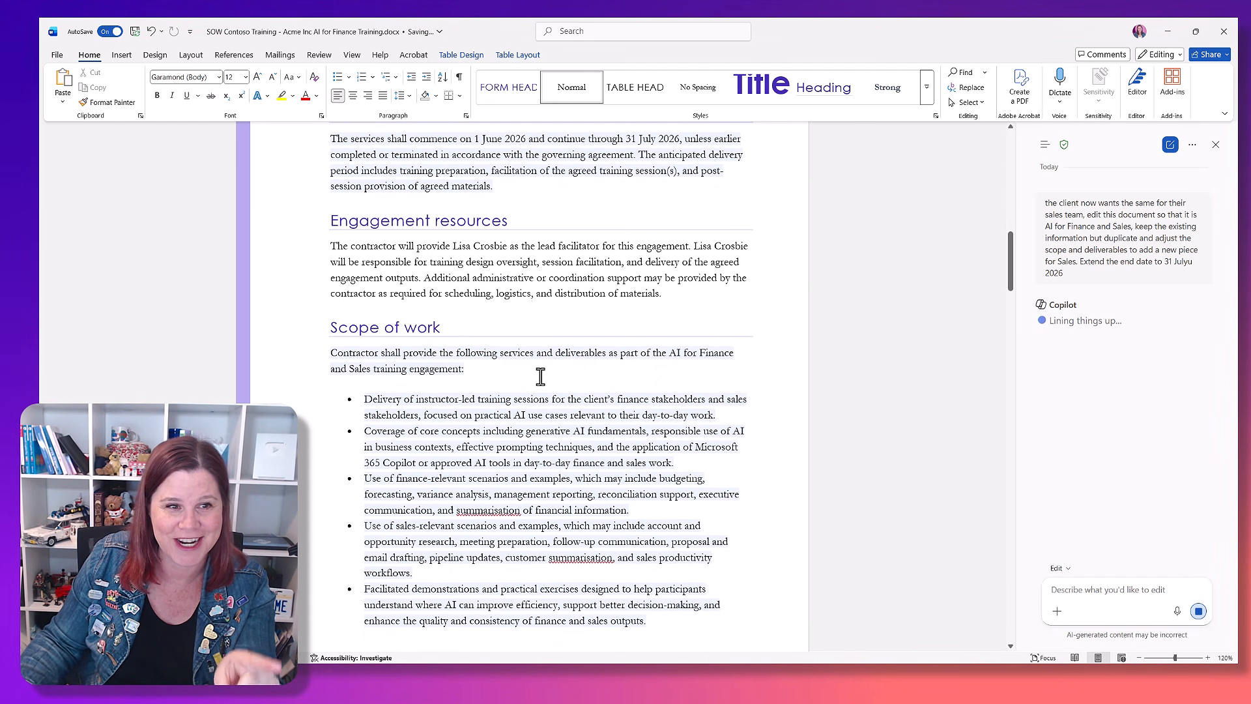
{"action": "scroll", "coordinate": [541, 376], "scroll_direction": "down", "scroll_amount": 3}
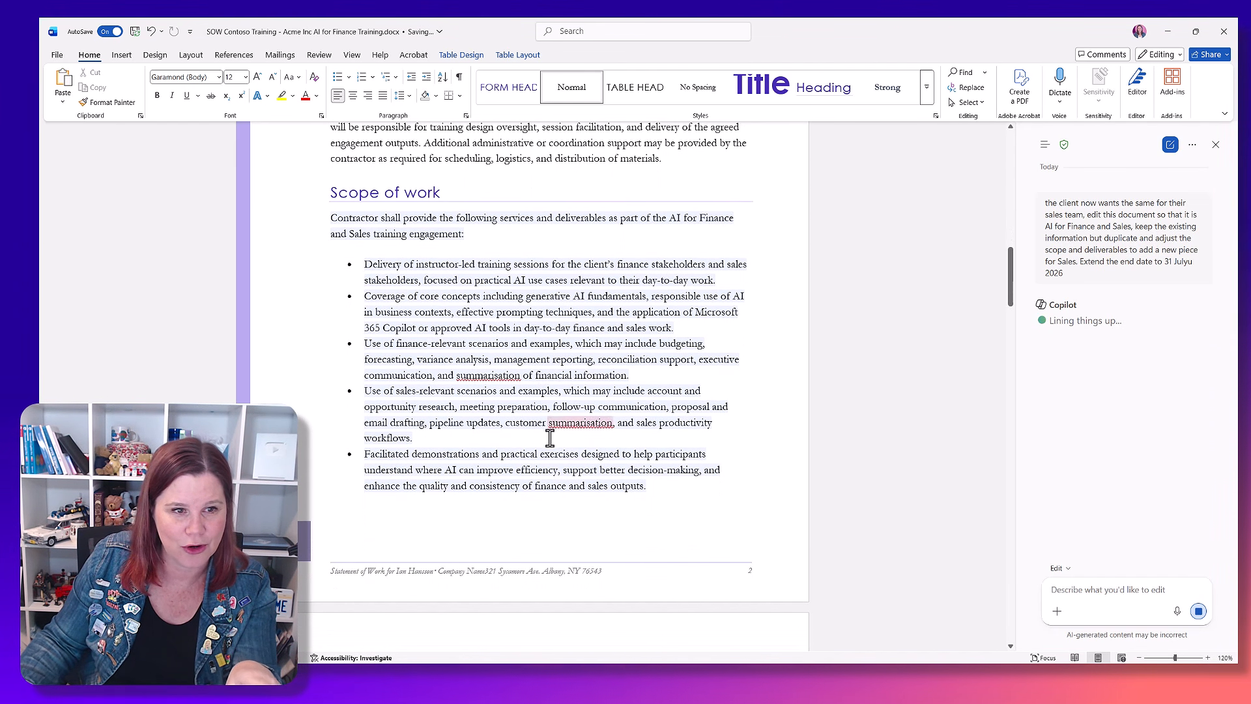
{"action": "scroll", "coordinate": [494, 357], "scroll_direction": "down", "scroll_amount": 1}
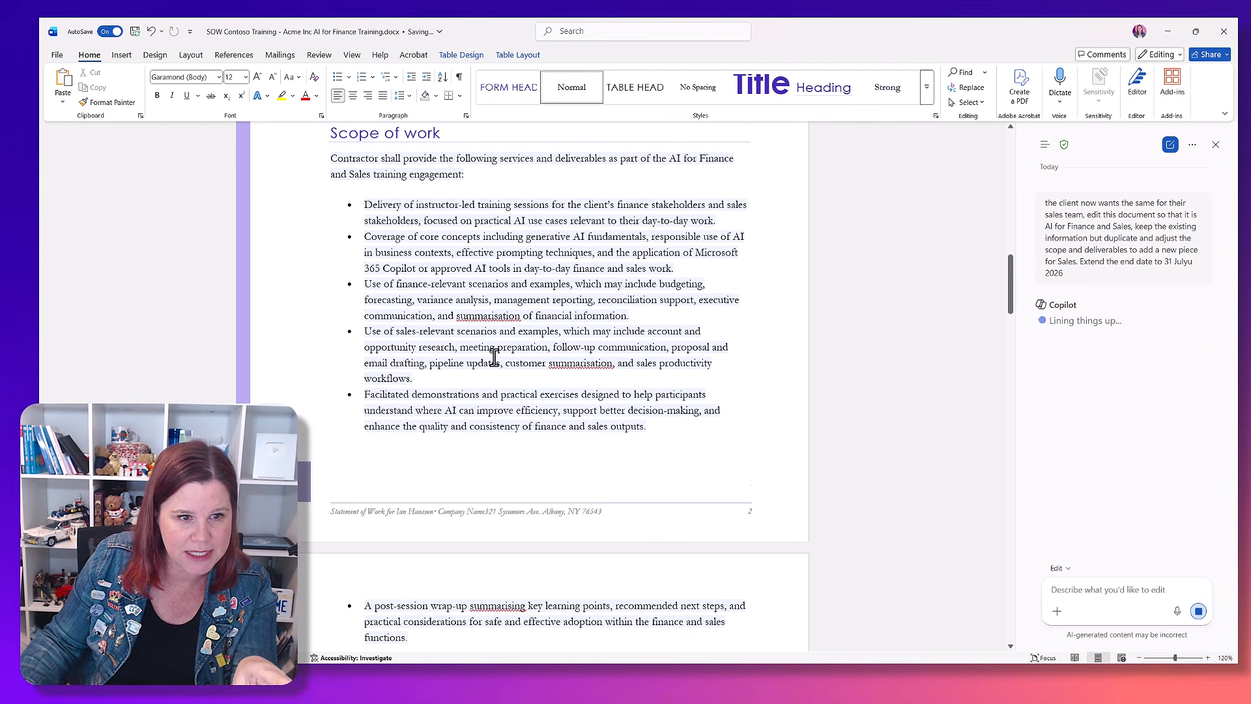
{"action": "scroll", "coordinate": [494, 357], "scroll_direction": "down", "scroll_amount": 3}
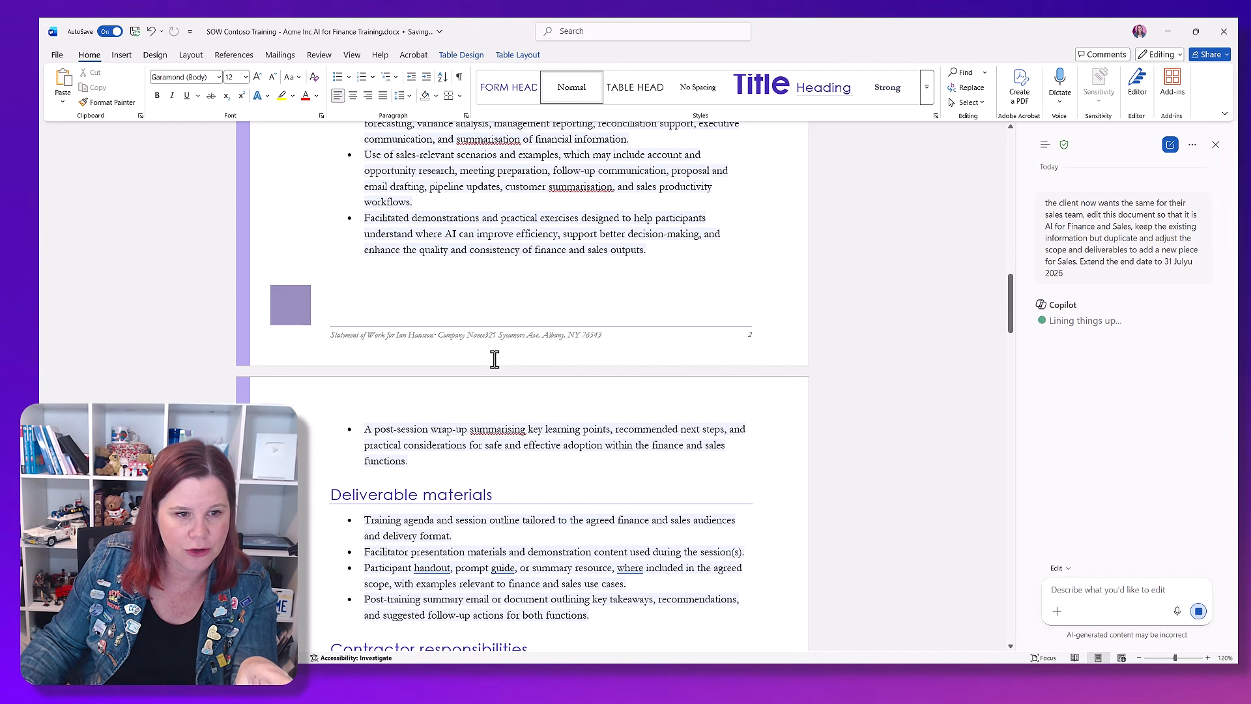
{"action": "scroll", "coordinate": [495, 359], "scroll_direction": "up", "scroll_amount": 3}
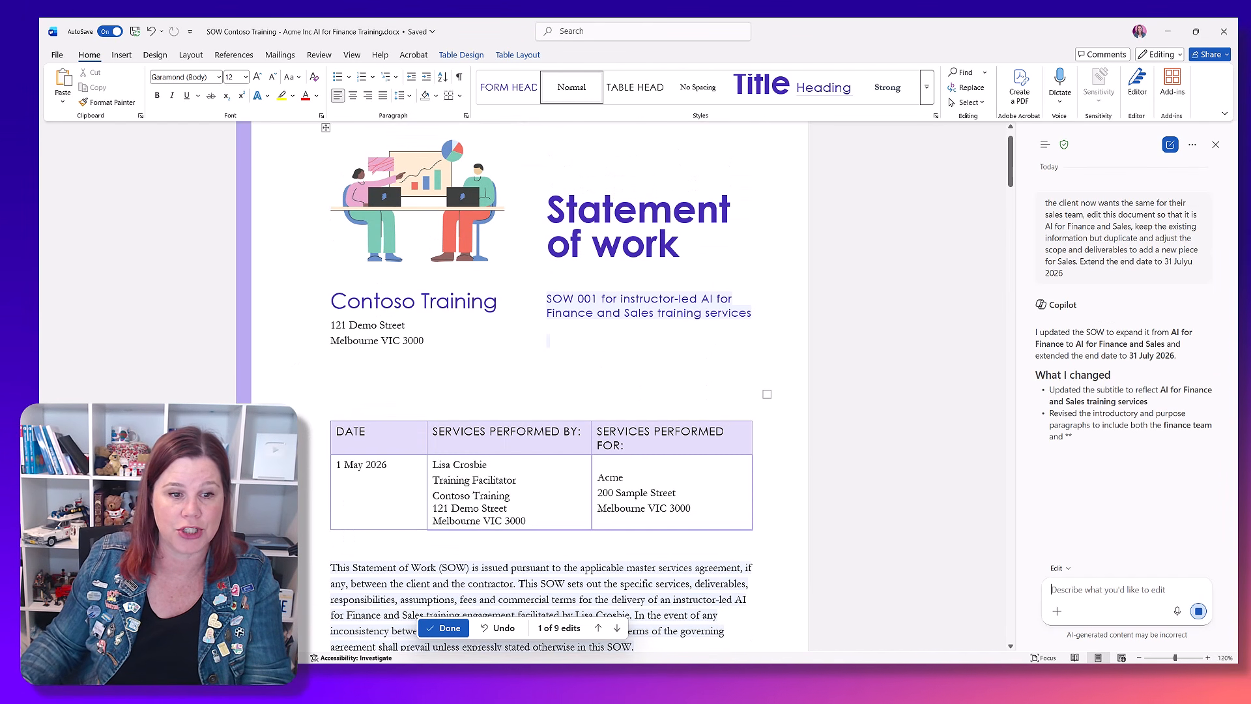
Step: Step through Copilot's edits in the statement of work and accept all the changes
{"action": "left_click", "coordinate": [616, 628]}
{"action": "left_click", "coordinate": [616, 628]}
{"action": "scroll", "coordinate": [628, 456], "scroll_direction": "up", "scroll_amount": 9}
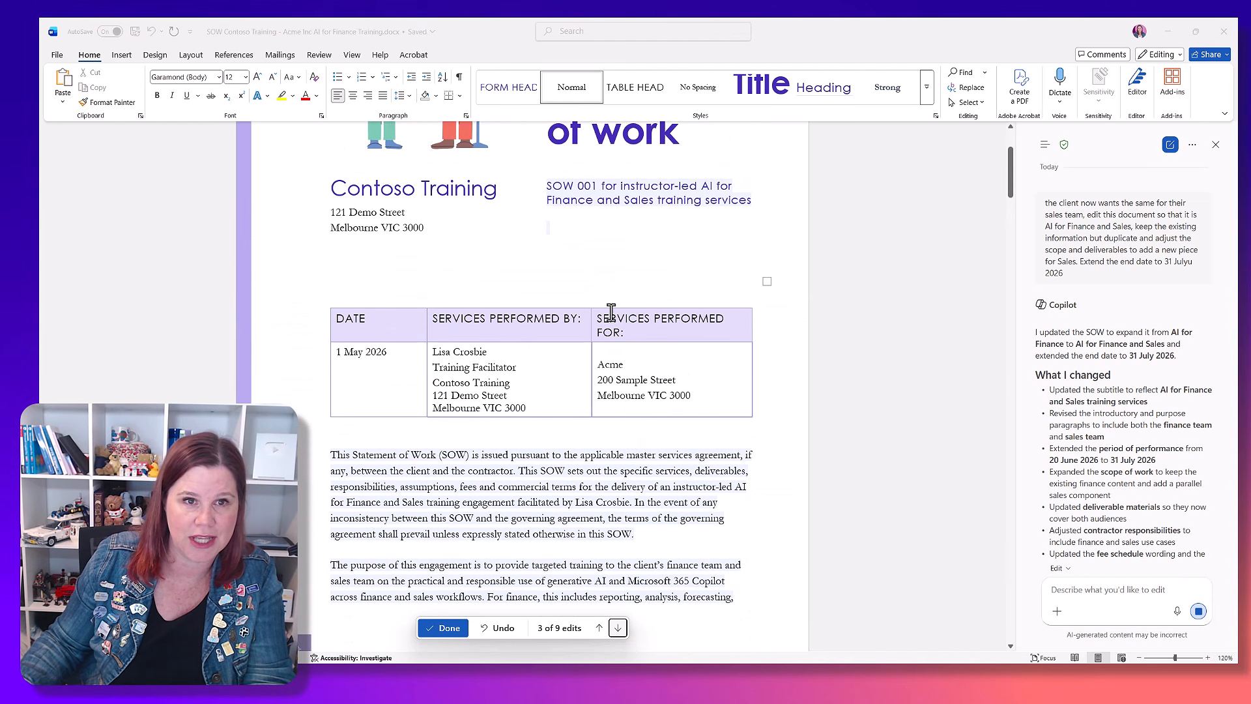
{"action": "left_click", "coordinate": [460, 630]}
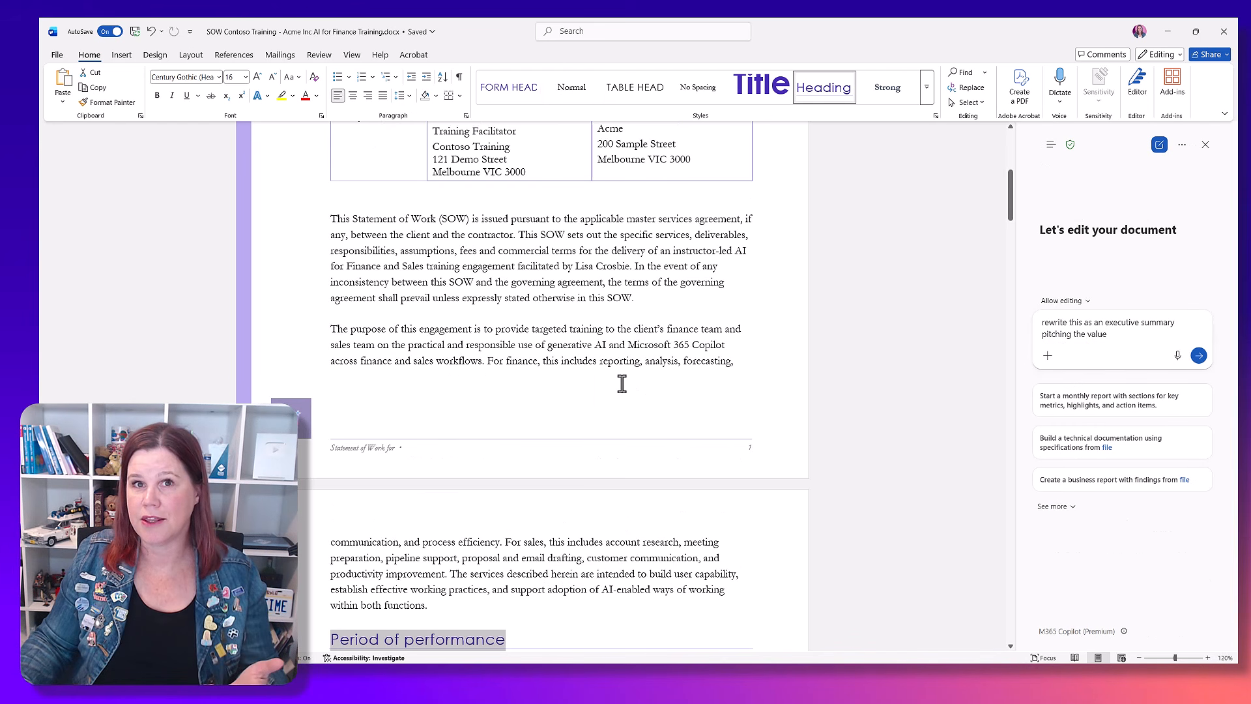
Step: Have Copilot rewrite the two introductory paragraphs above Period of performance as an executive summary pitching the value
{"action": "left_click_drag", "start_coordinate": [330, 219], "coordinate": [517, 611]}
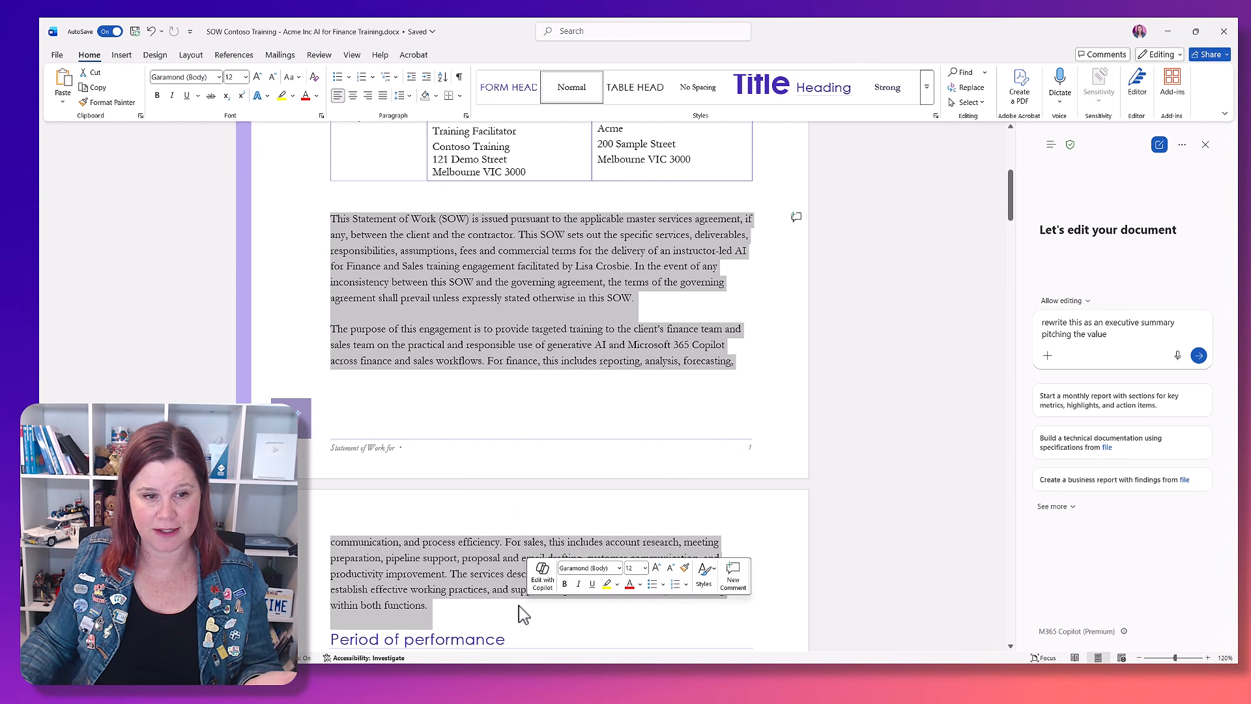
{"action": "left_click", "coordinate": [1200, 356]}
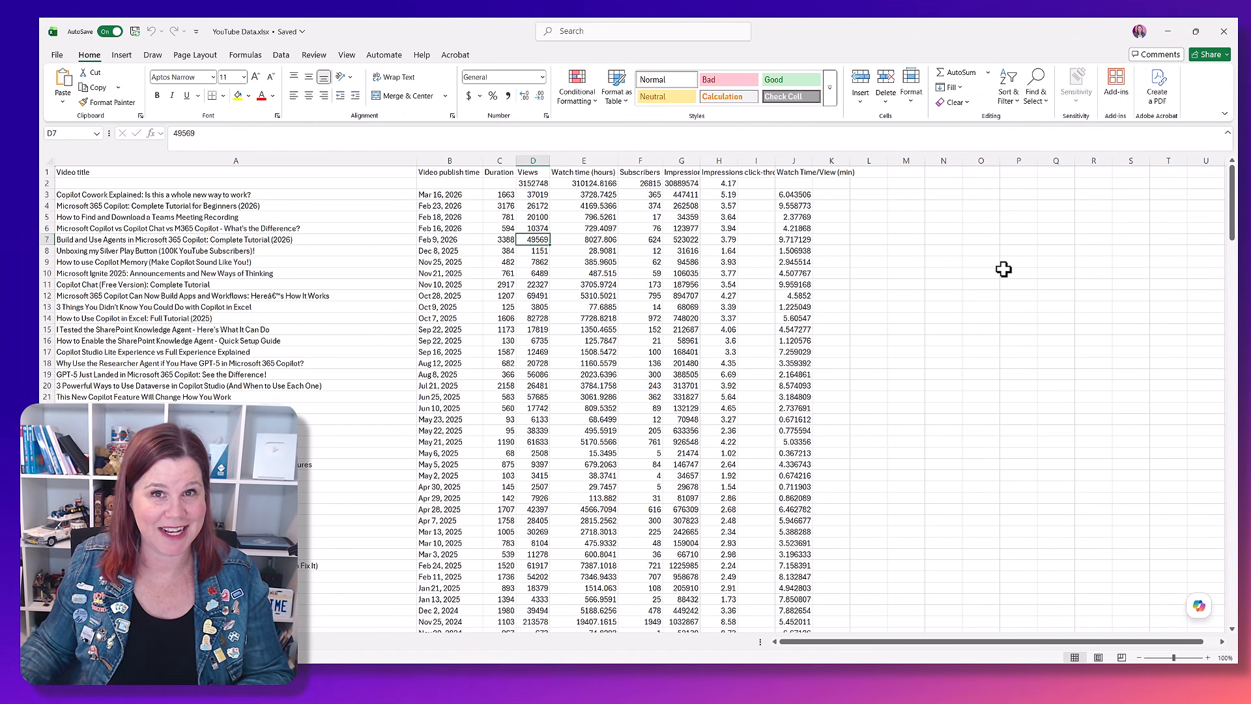
Step: In the YouTube Data workbook in Excel, have Copilot create a top 10 videos table based on different metrics and keep the changes
{"action": "left_click", "coordinate": [1199, 605]}
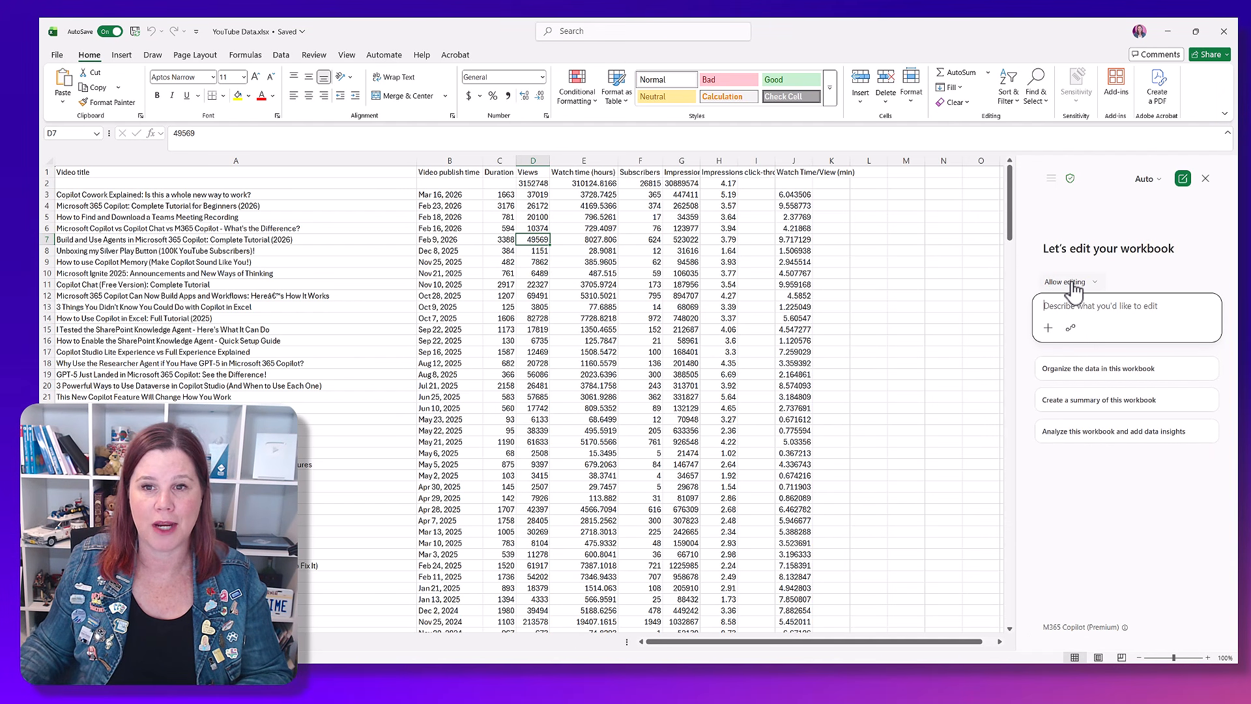
{"action": "left_click", "coordinate": [1063, 284]}
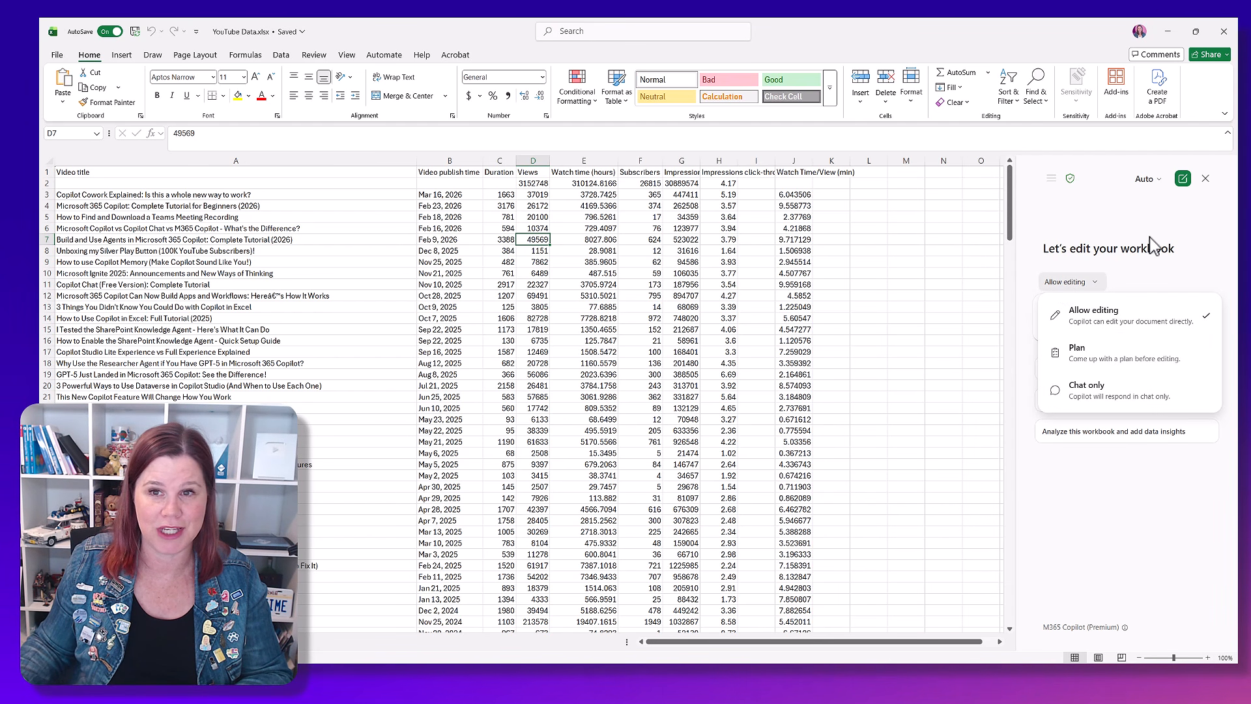
{"action": "left_click", "coordinate": [1219, 221]}
{"action": "left_click", "coordinate": [1058, 308]}
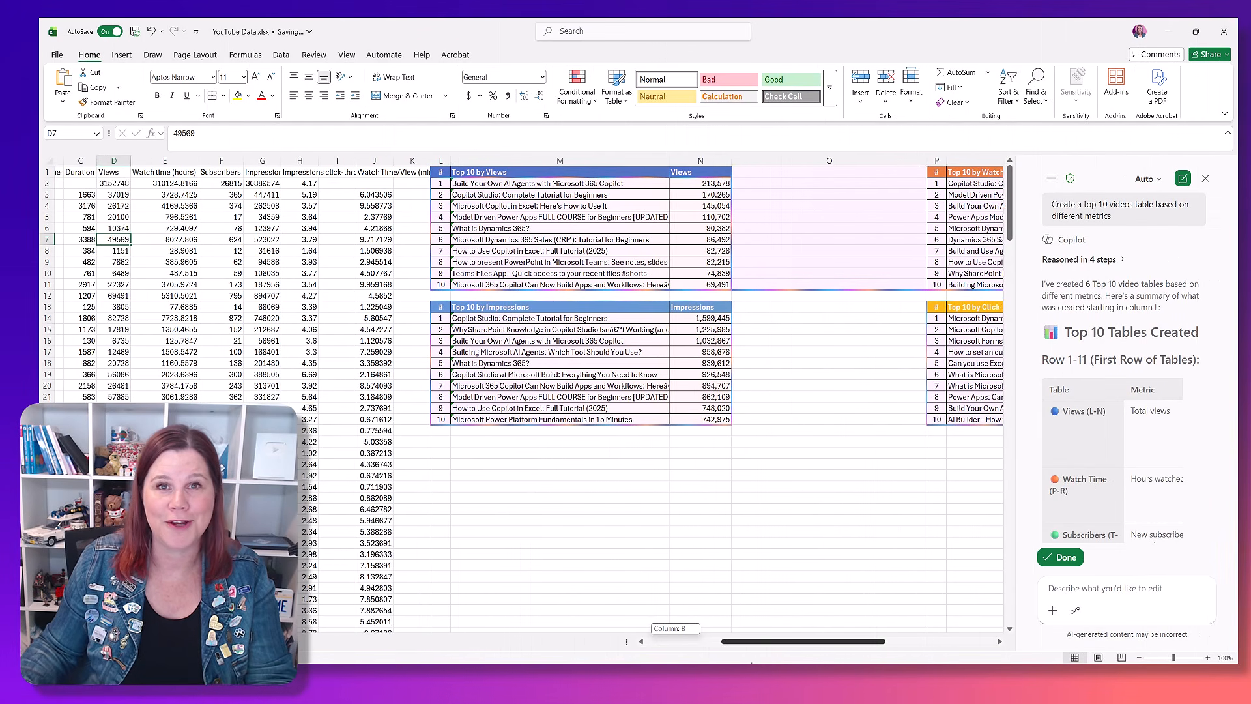
{"action": "left_click_drag", "start_coordinate": [804, 641], "coordinate": [834, 641]}
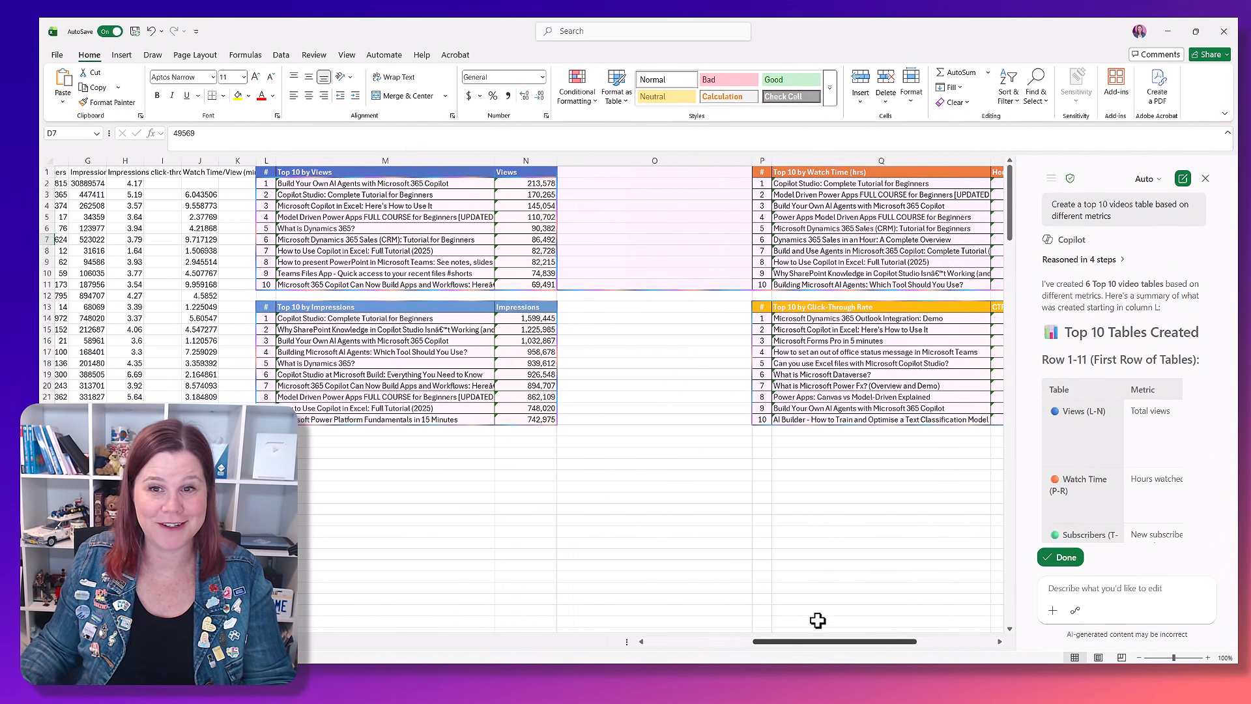
{"action": "left_click", "coordinate": [1059, 557]}
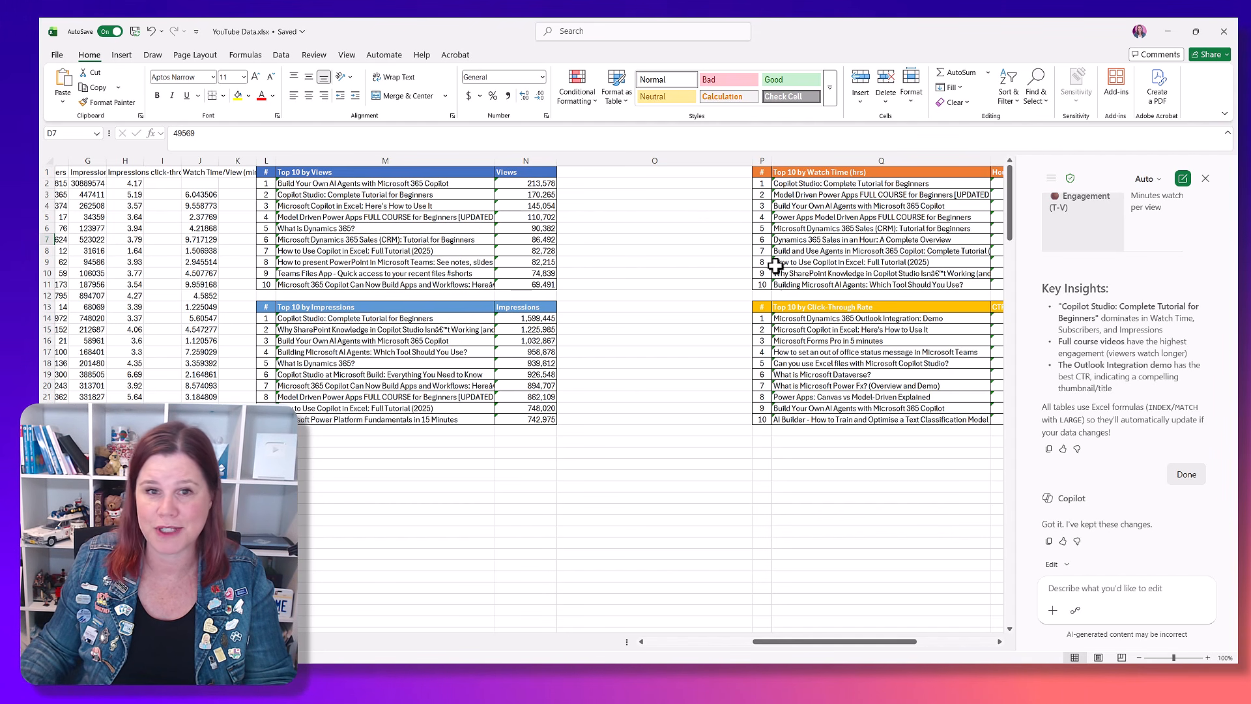
Step: Ask Copilot to arrange videos by topic based on title and create a plan and forecast for growing from 112K to 200K subscribers by year end
{"action": "left_click_drag", "start_coordinate": [851, 642], "coordinate": [772, 645]}
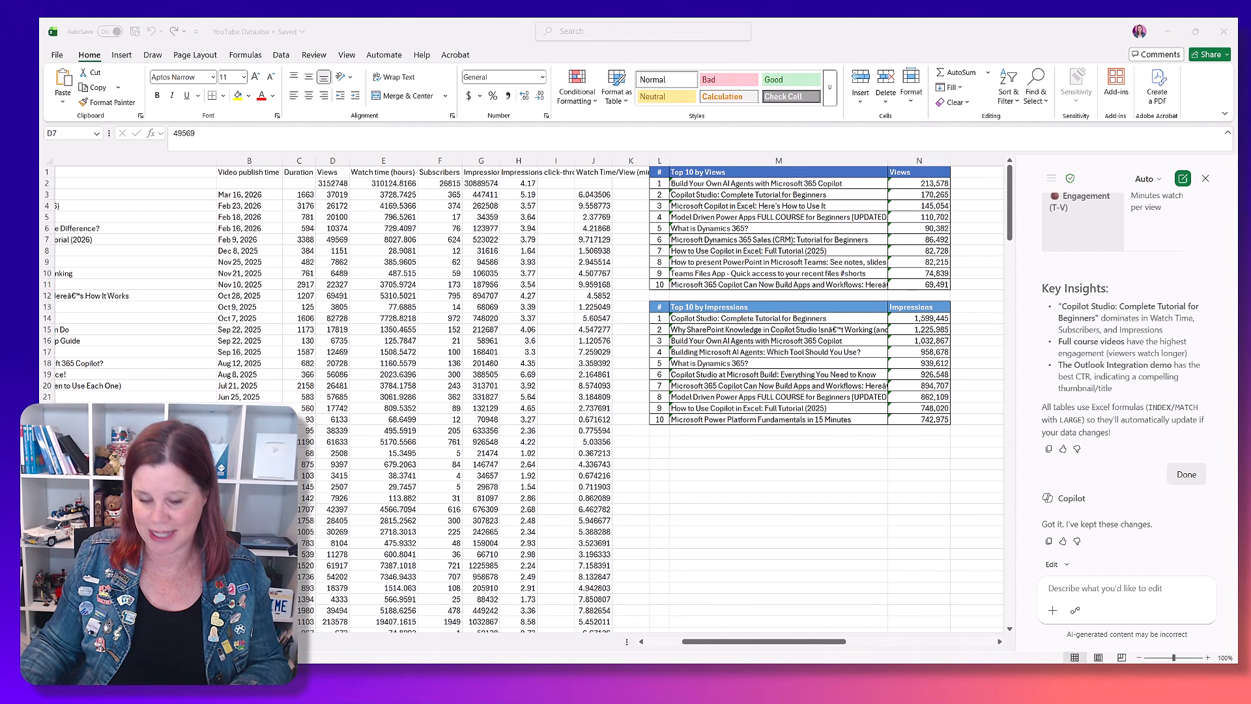
{"action": "left_click", "coordinate": [1085, 603]}
{"action": "type", "text": "arrange videos by topic based on the title and create a plan and forecast for growing my channel from 112K subscribers now to 200K subscribers by the end of this year."}
{"action": "key", "text": "Return"}
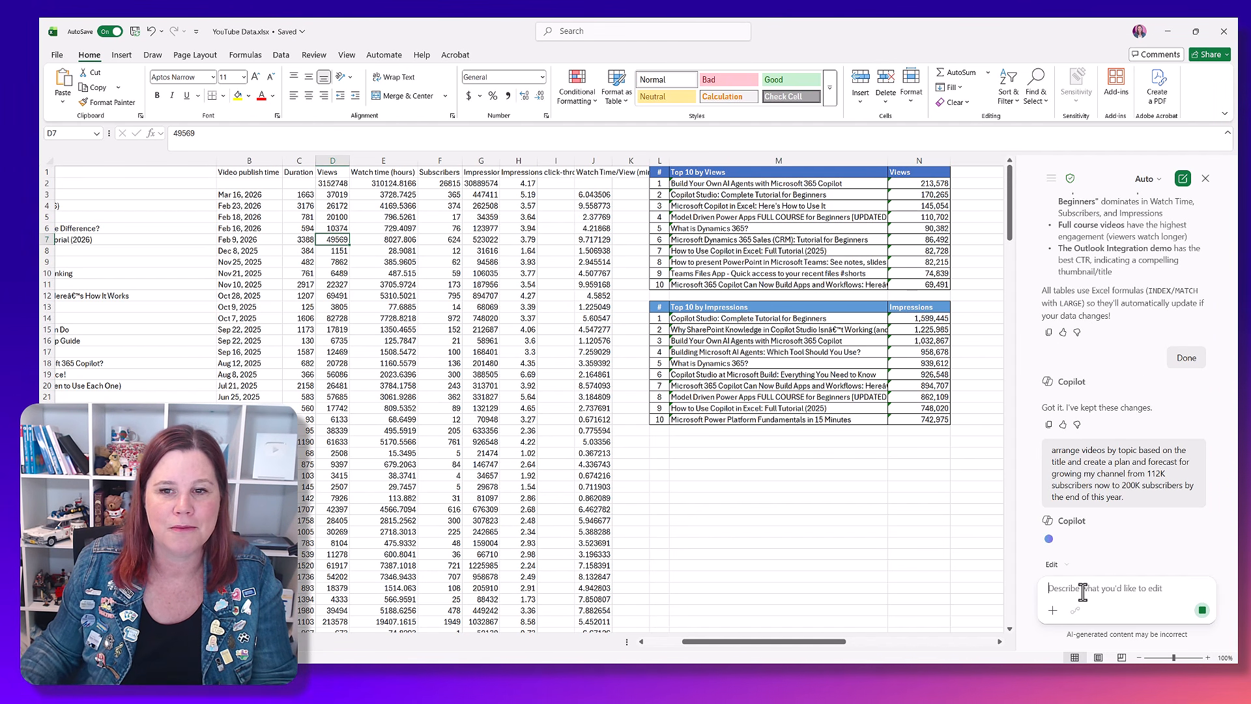
Step: Widen the Copilot pane and draft a reply asking to arrange by topic using both keyword / product name and video type, with 5-7 broad categories
{"action": "left_click_drag", "start_coordinate": [738, 642], "coordinate": [702, 642]}
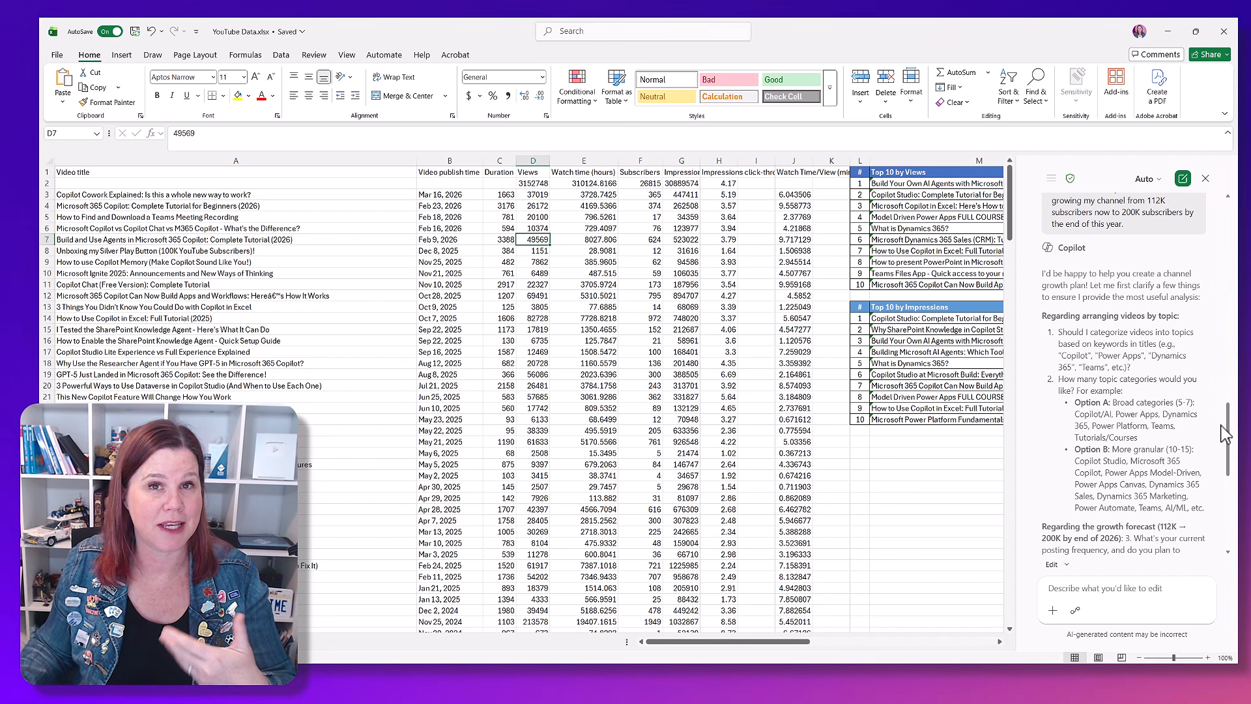
{"action": "left_click_drag", "start_coordinate": [1018, 340], "coordinate": [813, 342]}
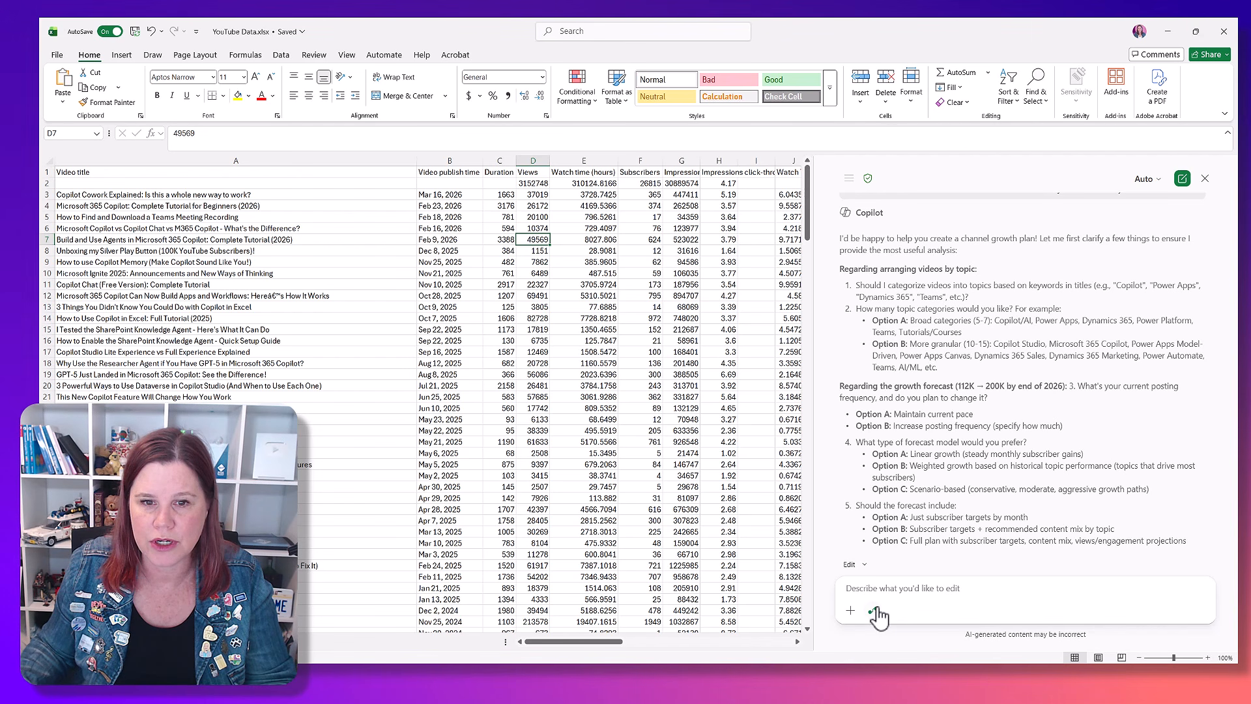
{"action": "left_click", "coordinate": [862, 588]}
{"action": "type", "text": "Arrange by topic using both keyword / pro"}
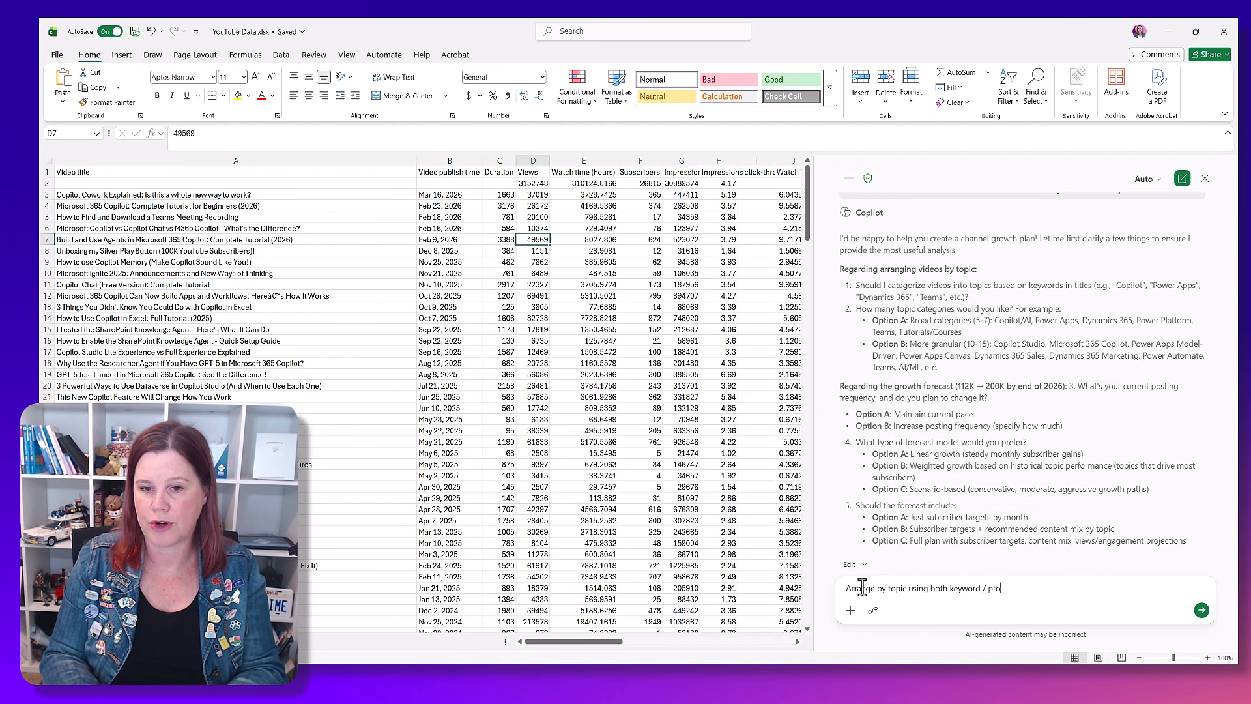
{"action": "type", "text": "duct name anbd the type of video (e.g new r"}
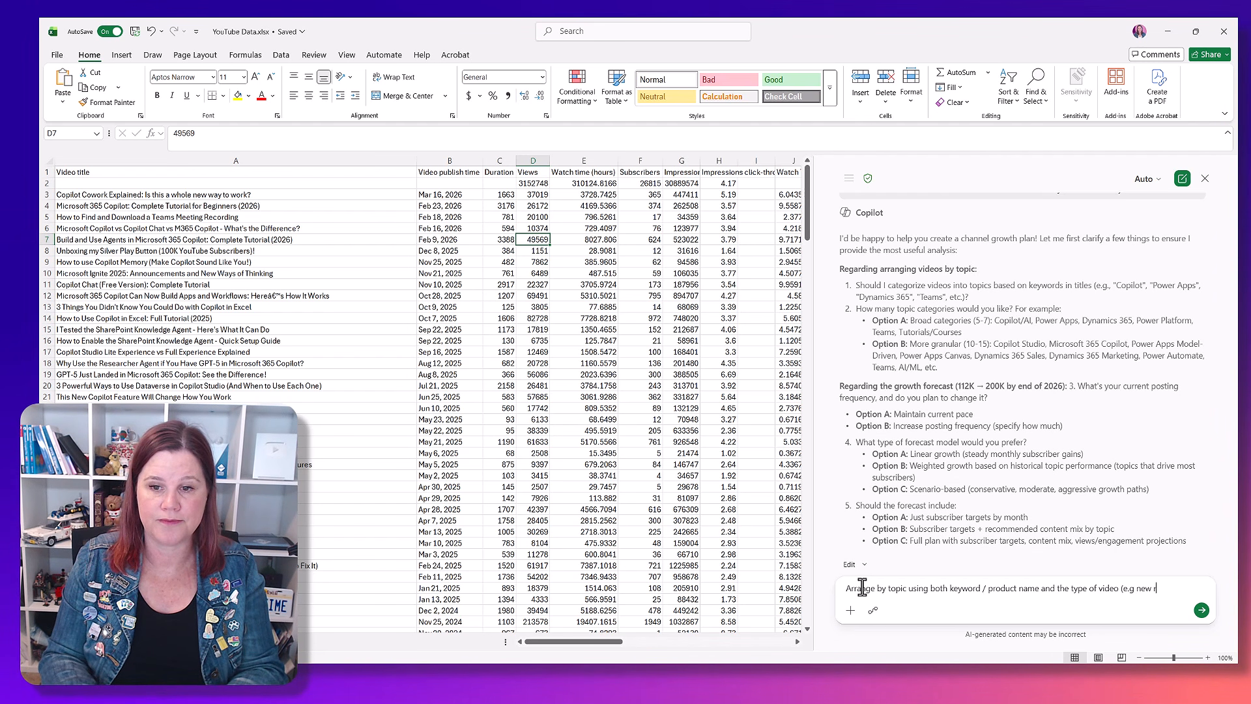
{"action": "type", "text": "se or tuto"}
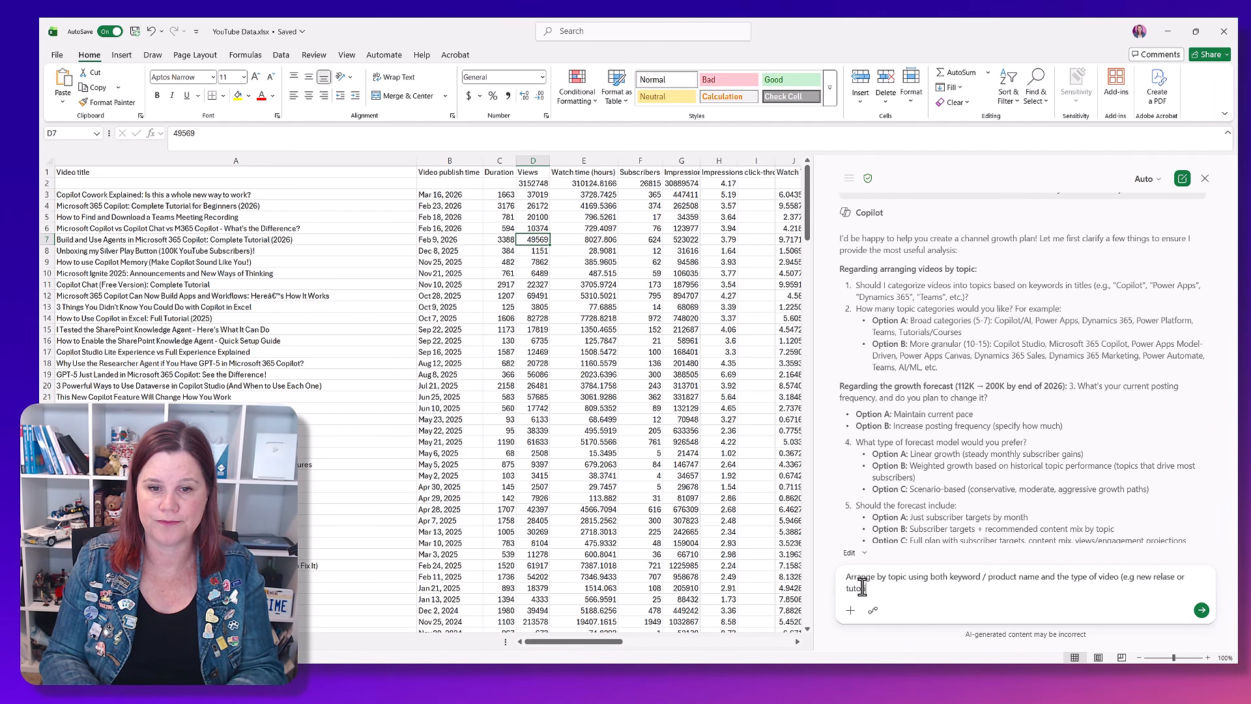
{"action": "type", "text": "rial). I'd like"}
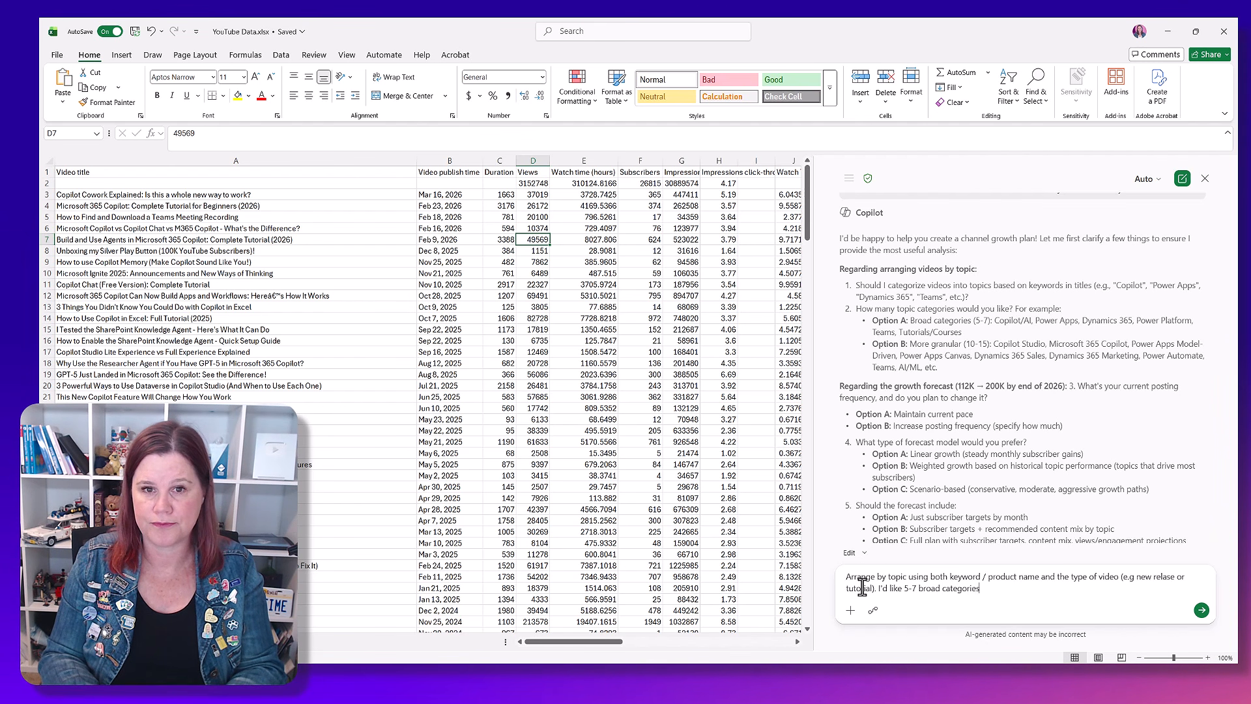
{"action": "type", "text": "5-7 broad categories."}
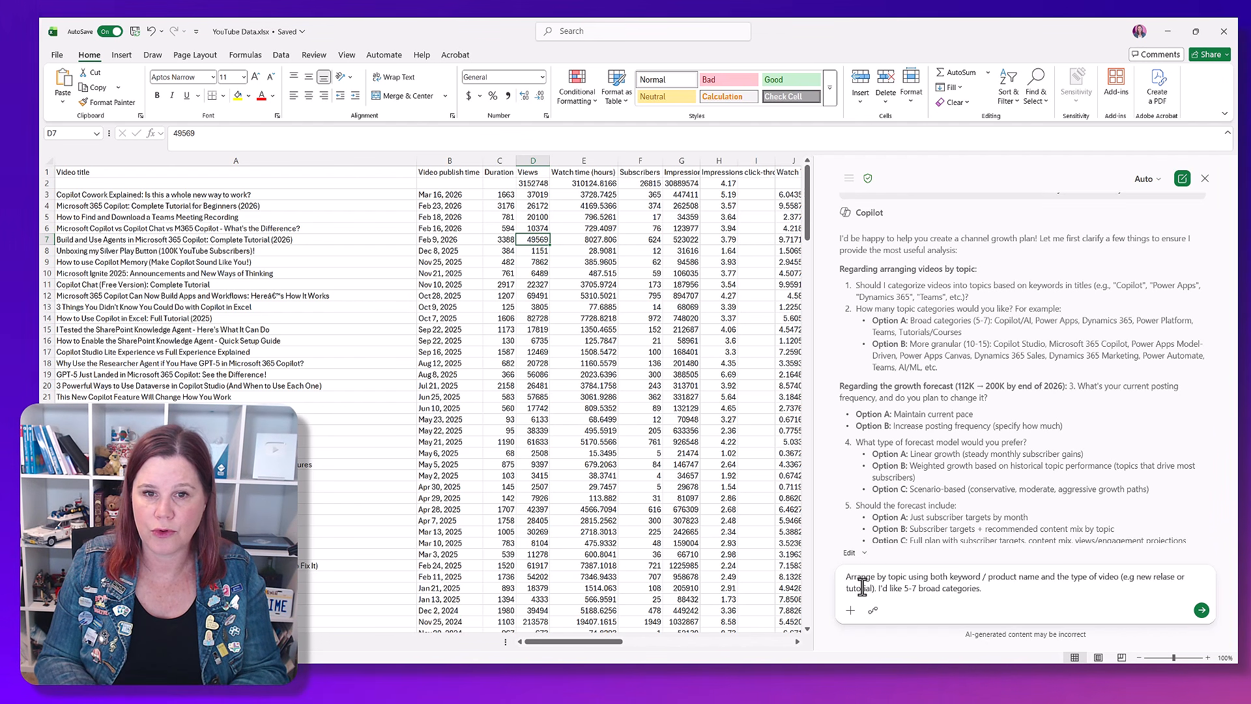
{"action": "type", "text": " I post on"}
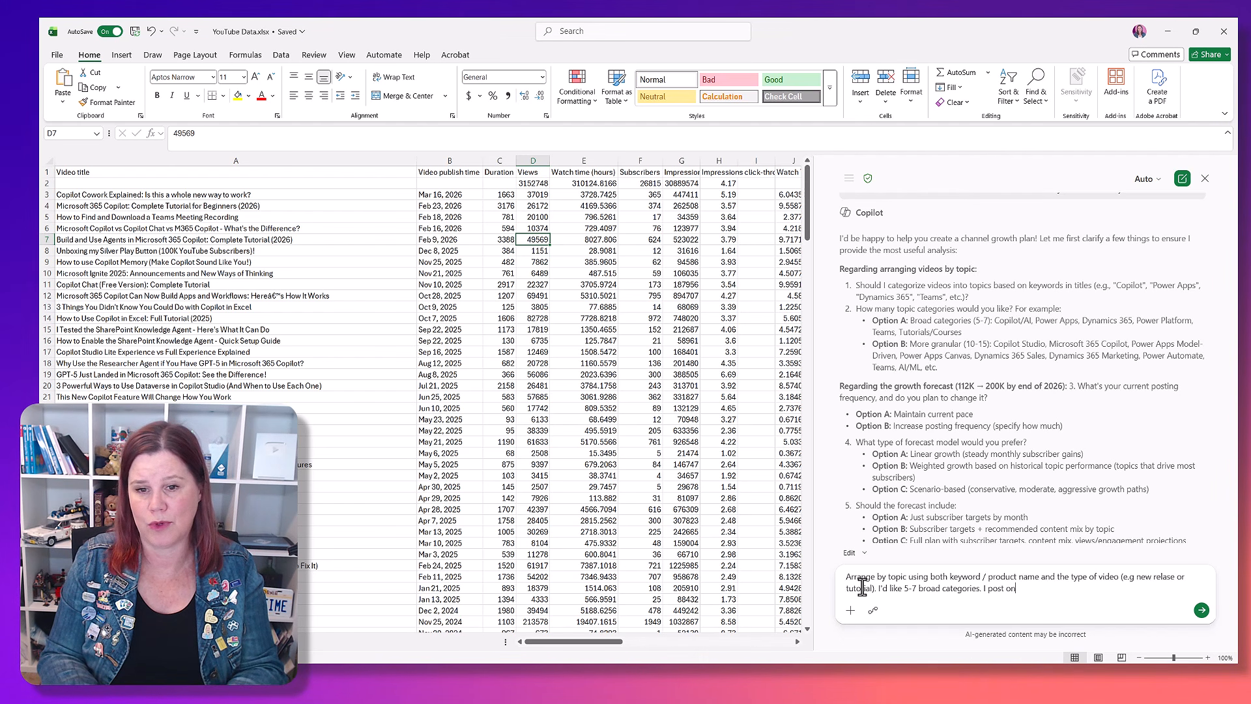
{"action": "type", "text": "ce every 2 we"}
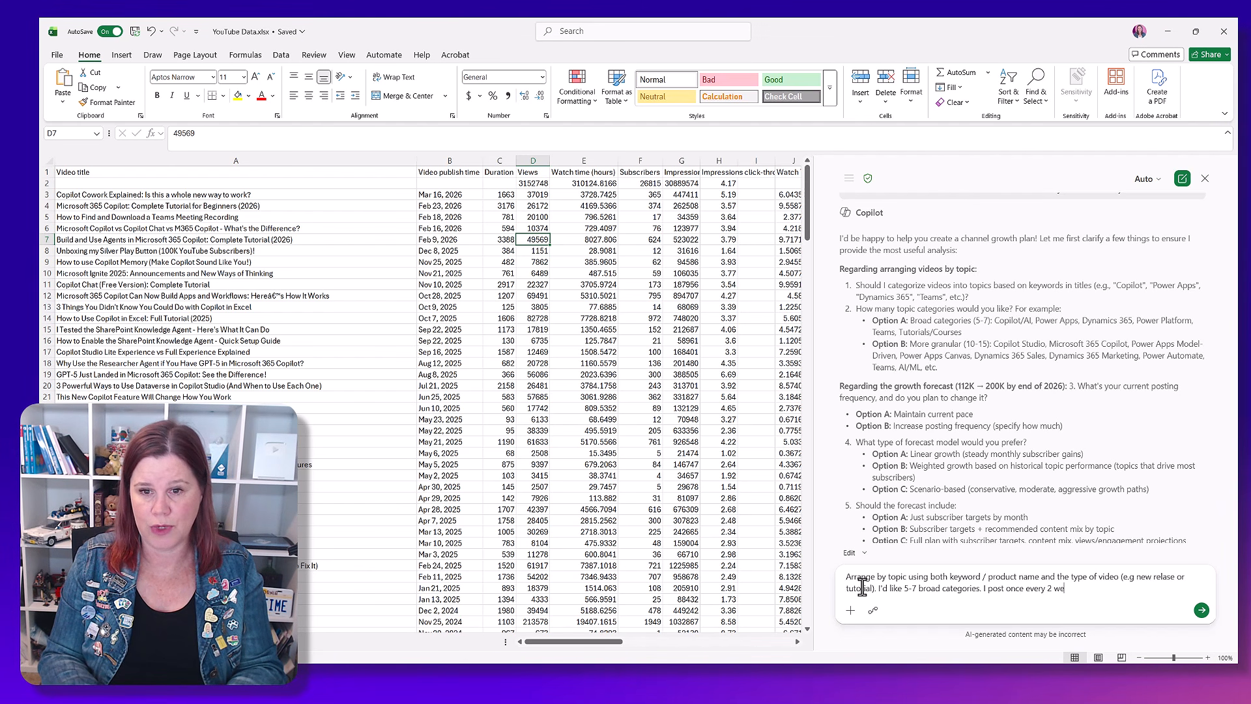
{"action": "type", "text": "eks but recom"}
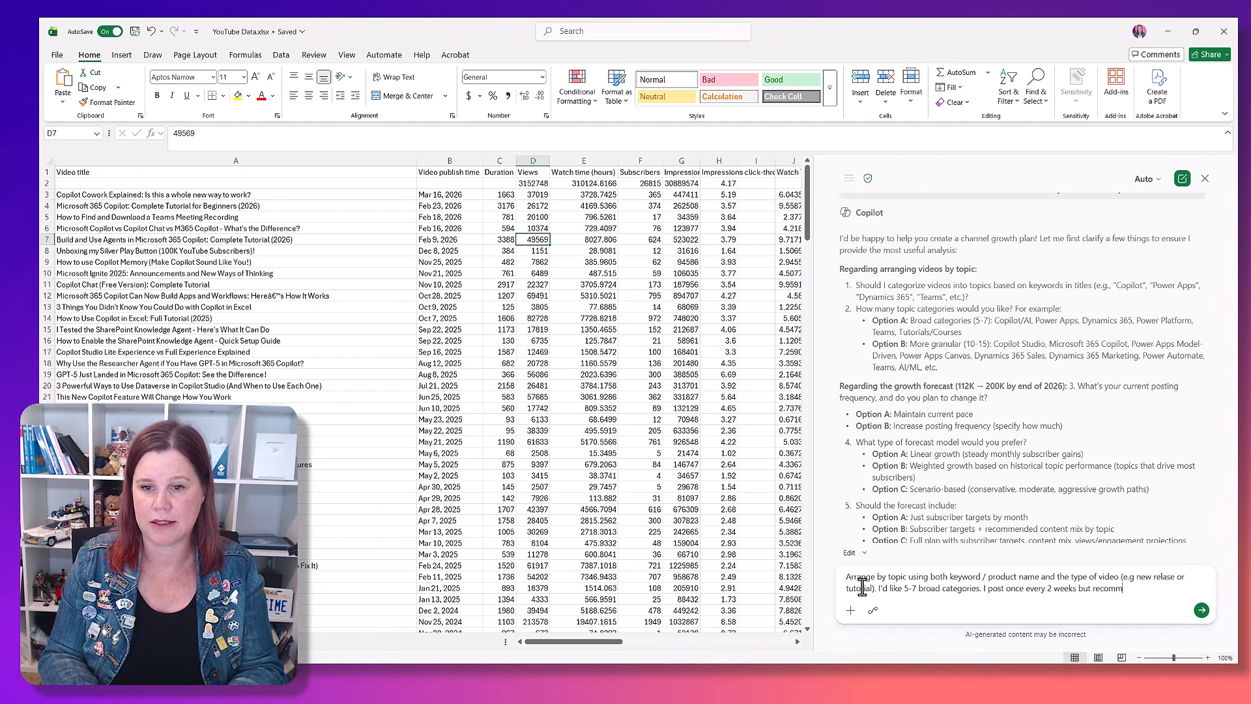
{"action": "type", "text": "mend what is optimal"}
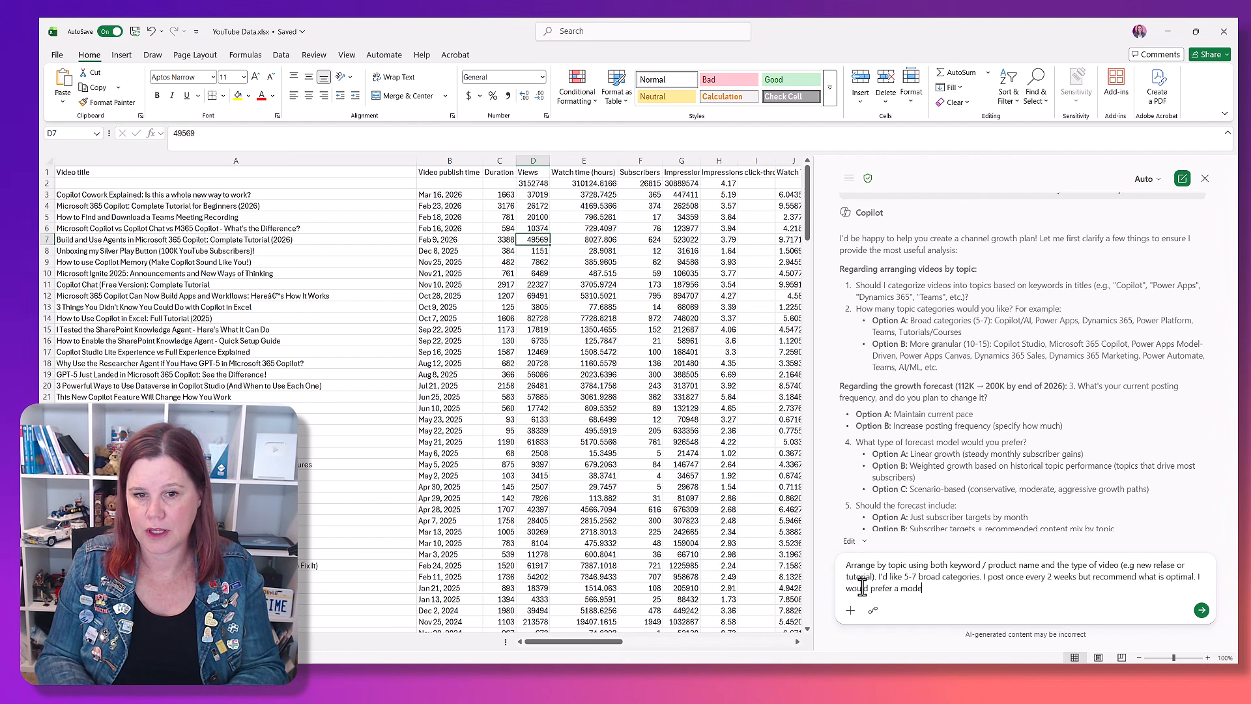
{"action": "type", "text": ". P"}
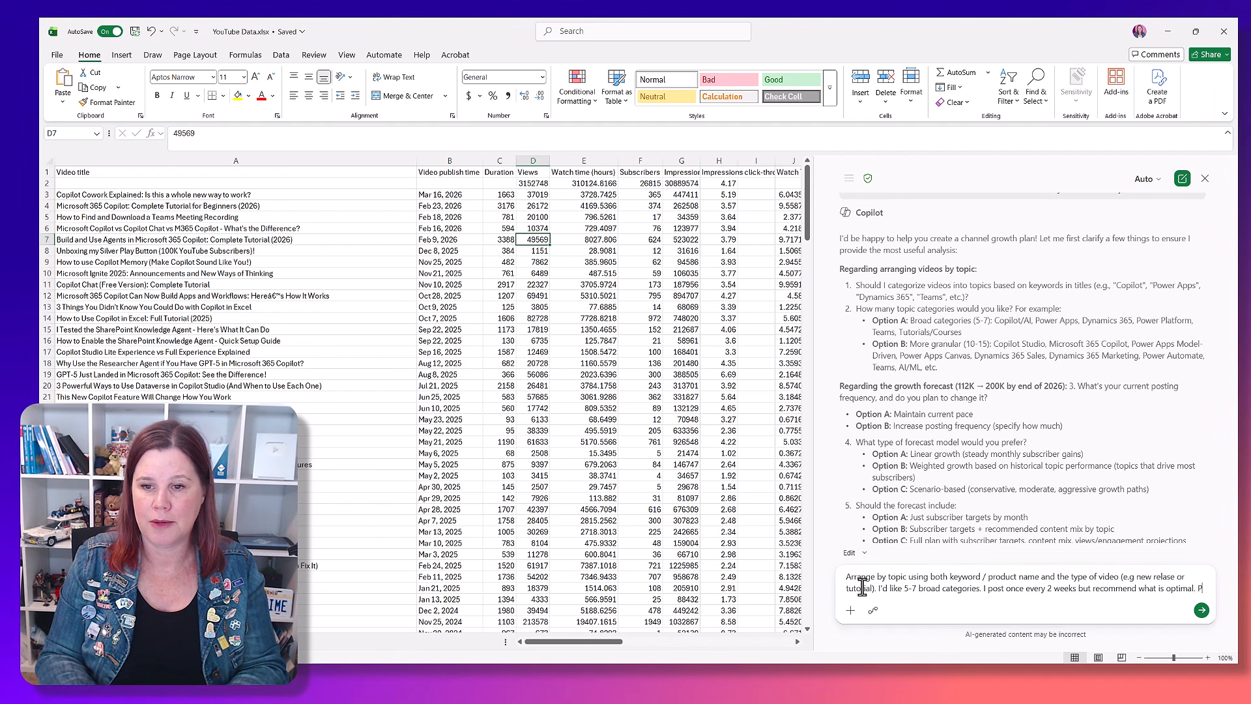
{"action": "type", "text": "lease factor in higher traffi"}
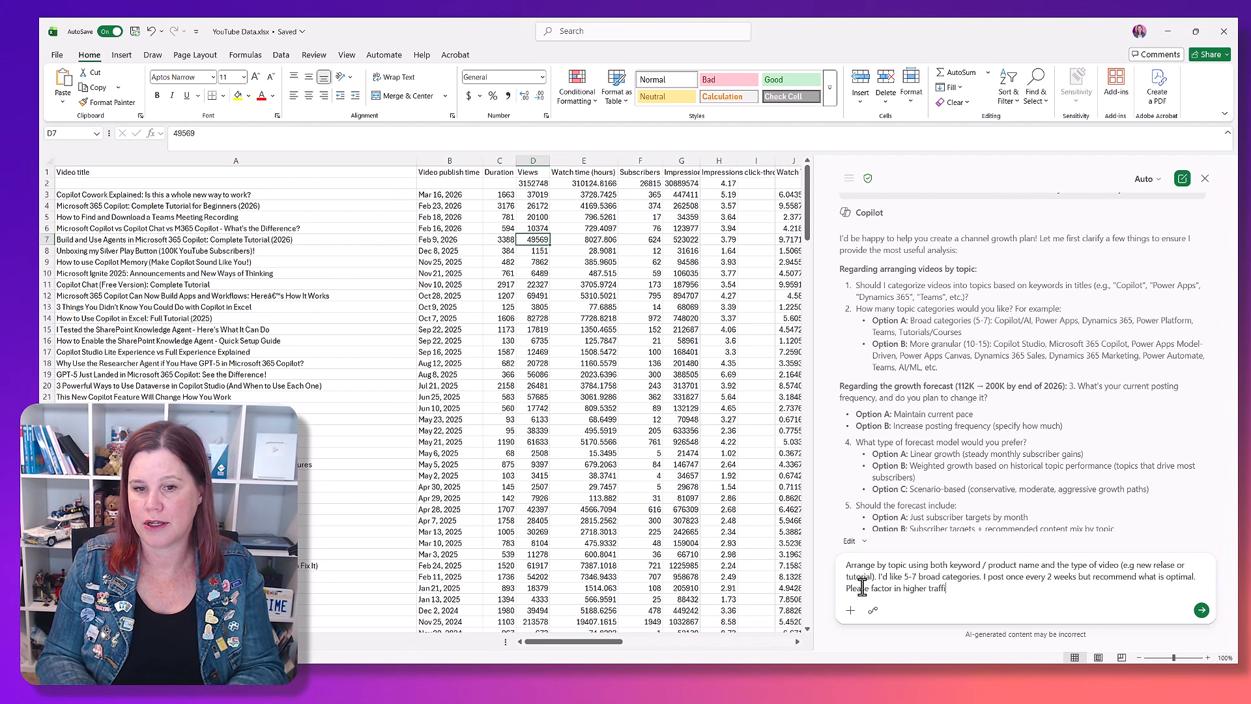
{"action": "type", "text": "c around Microsoft Build and Microsoft Ignite event"}
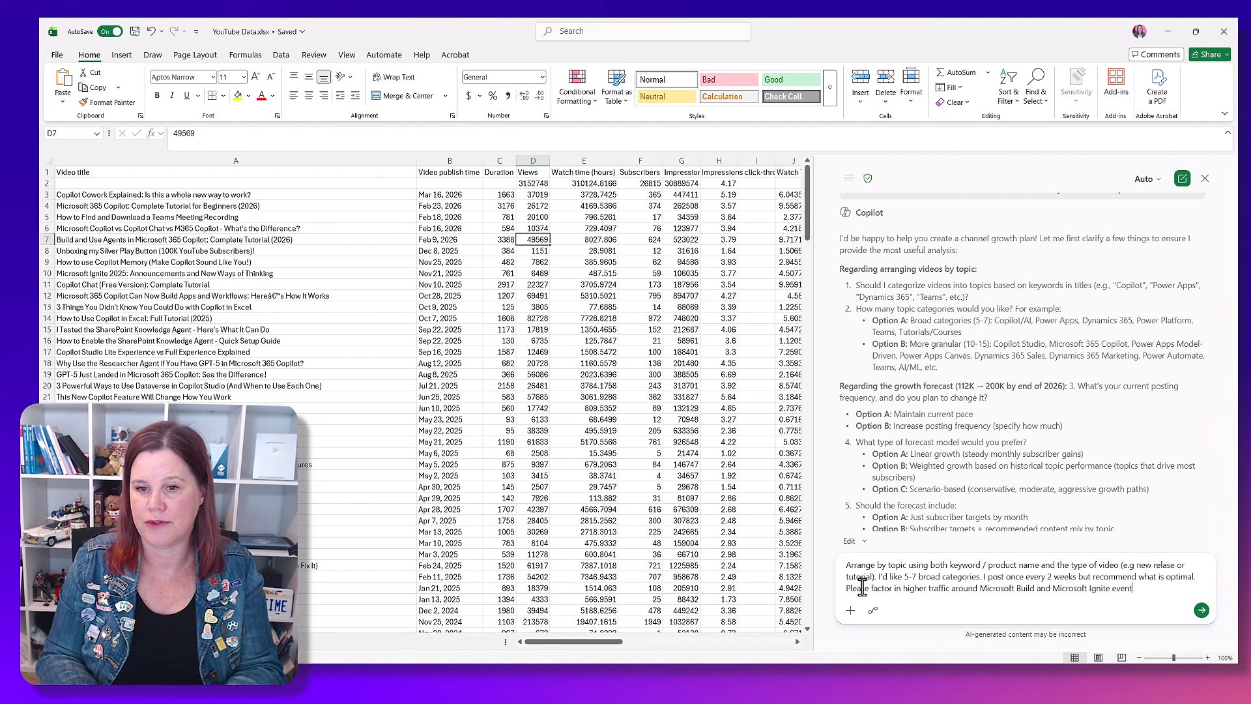
Step: Add posting once every 2 weeks, a request for the optimal frequency, and higher traffic around Microsoft Build and Microsoft Ignite events, then send the reply
{"action": "type", "text": "s."}
{"action": "key", "text": "Return"}
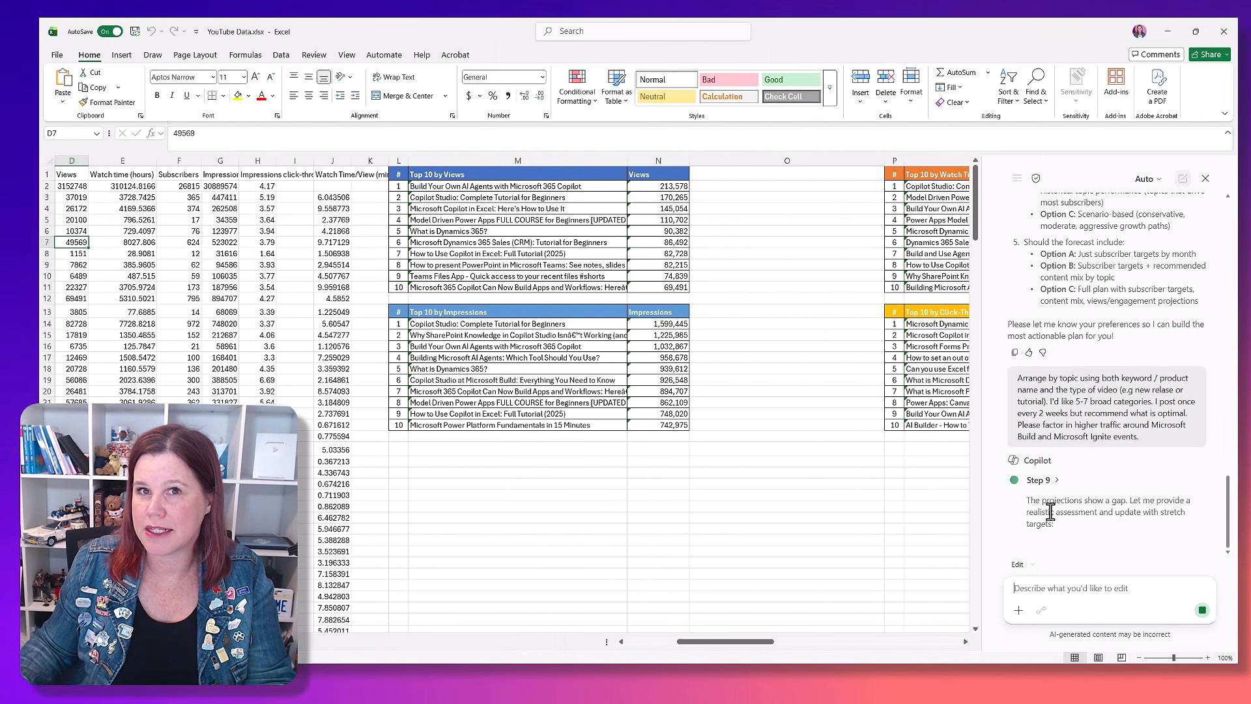
Step: Read through Copilot's summary of the video categorization, performance analysis, growth targets and event calendar in a widened pane
{"action": "left_click_drag", "start_coordinate": [712, 641], "coordinate": [874, 643]}
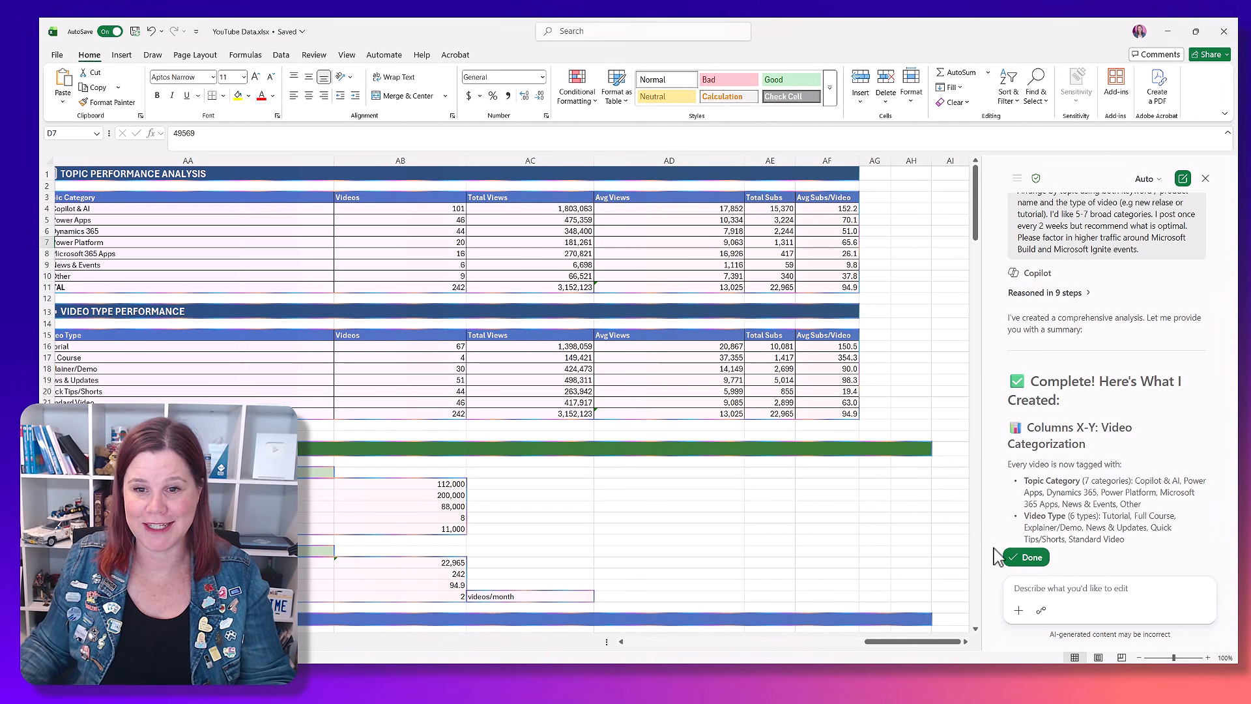
{"action": "left_click", "coordinate": [1024, 558]}
{"action": "scroll", "coordinate": [1051, 443], "scroll_direction": "up", "scroll_amount": 10}
{"action": "scroll", "coordinate": [1050, 444], "scroll_direction": "up", "scroll_amount": 5}
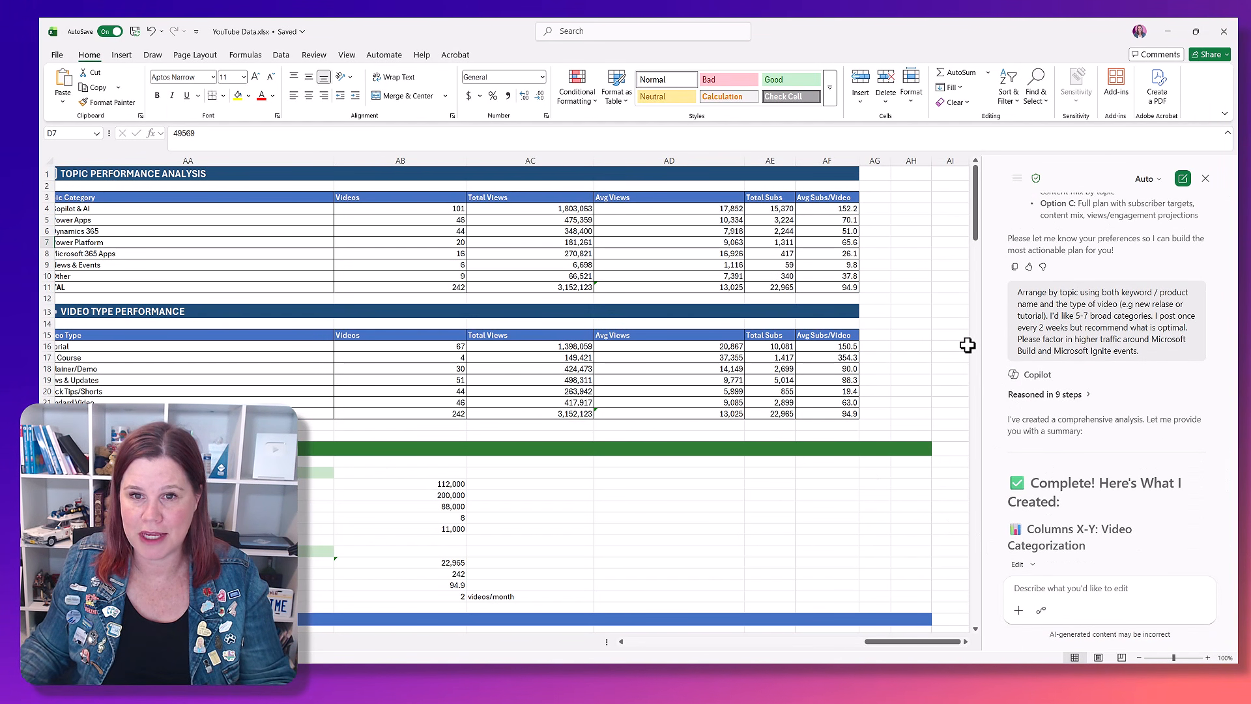
{"action": "left_click_drag", "start_coordinate": [984, 354], "coordinate": [818, 354]}
{"action": "scroll", "coordinate": [902, 307], "scroll_direction": "down", "scroll_amount": 3}
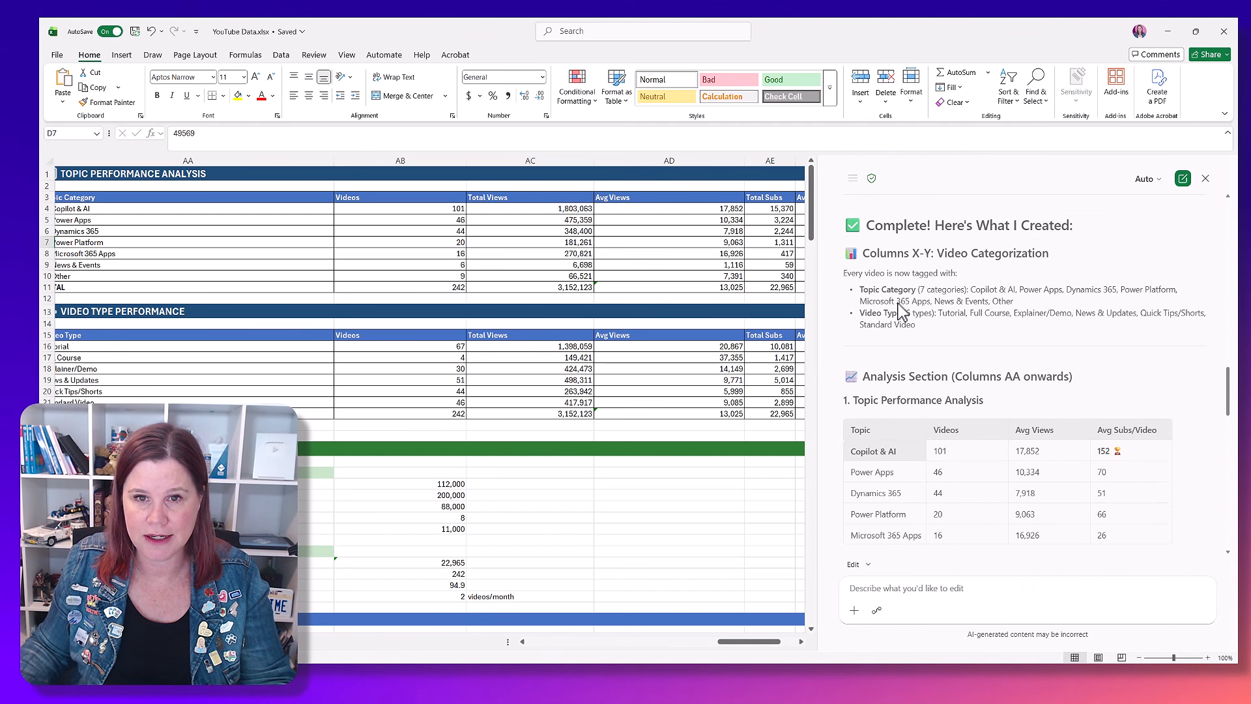
{"action": "scroll", "coordinate": [967, 397], "scroll_direction": "down", "scroll_amount": 6}
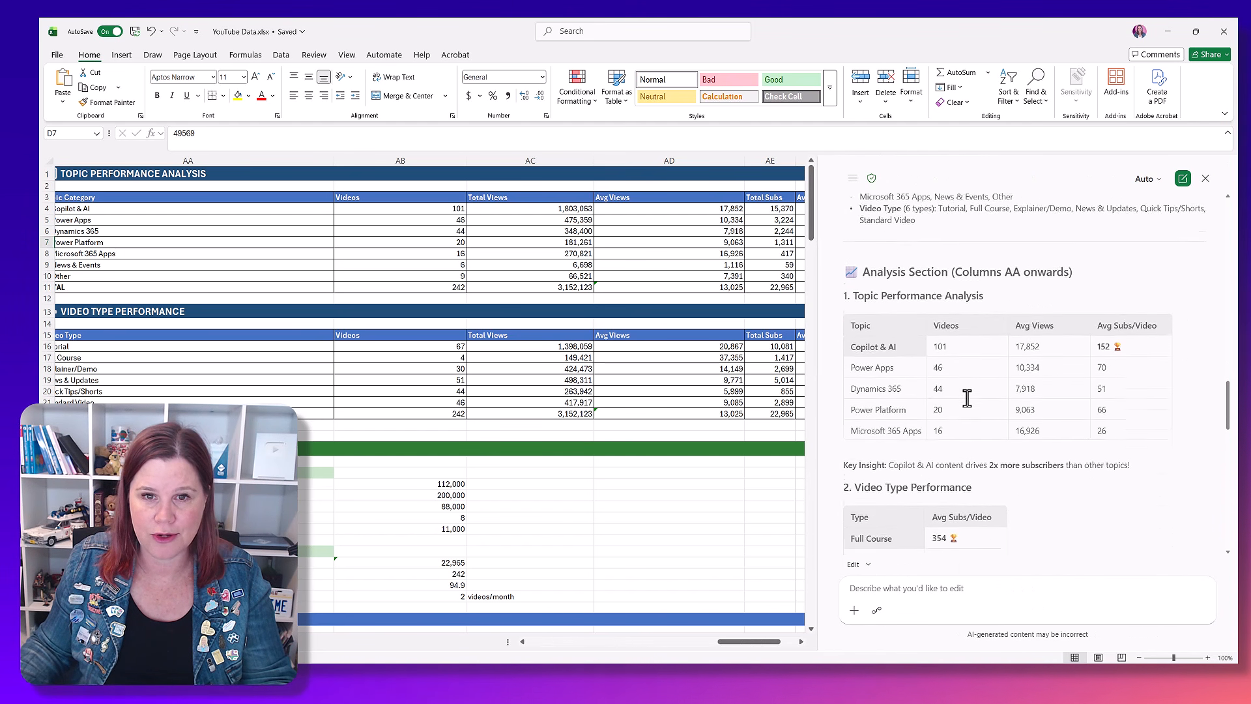
{"action": "scroll", "coordinate": [967, 397], "scroll_direction": "down", "scroll_amount": 10}
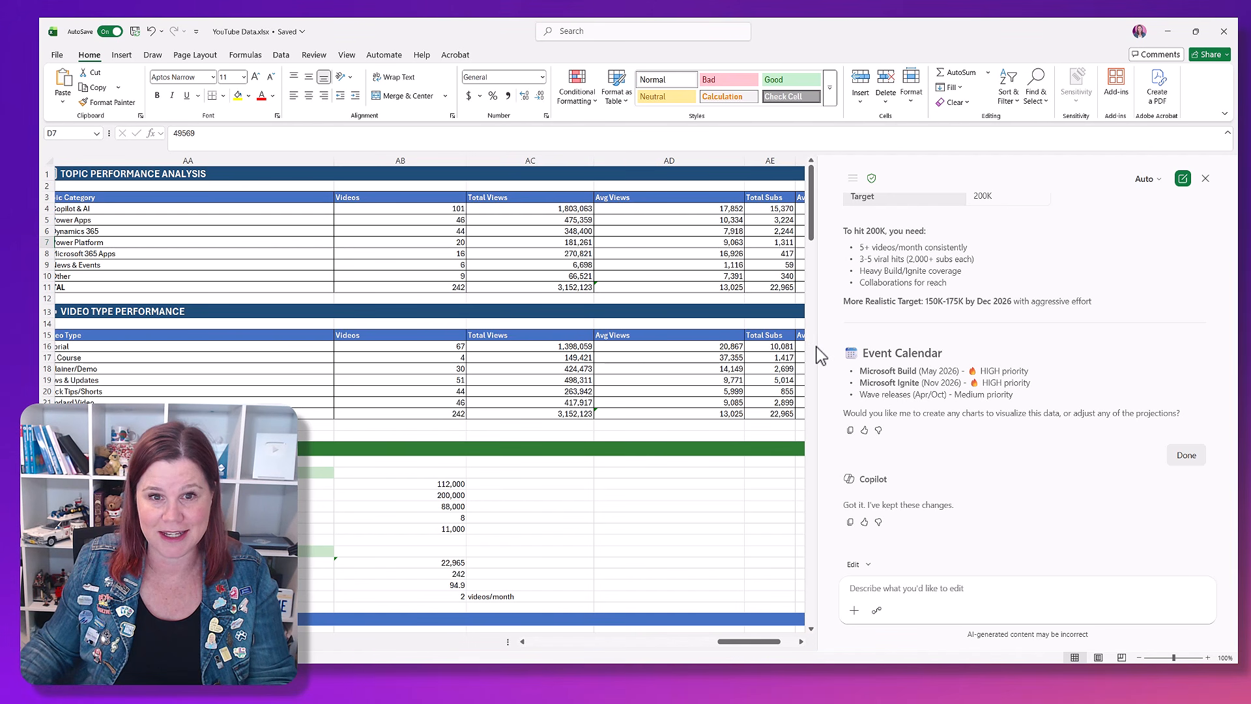
Step: Narrow the Copilot pane and examine the topic categories, performance tables and channel growth plan in the worksheet
{"action": "left_click_drag", "start_coordinate": [820, 355], "coordinate": [1040, 339]}
{"action": "left_click_drag", "start_coordinate": [920, 650], "coordinate": [894, 650]}
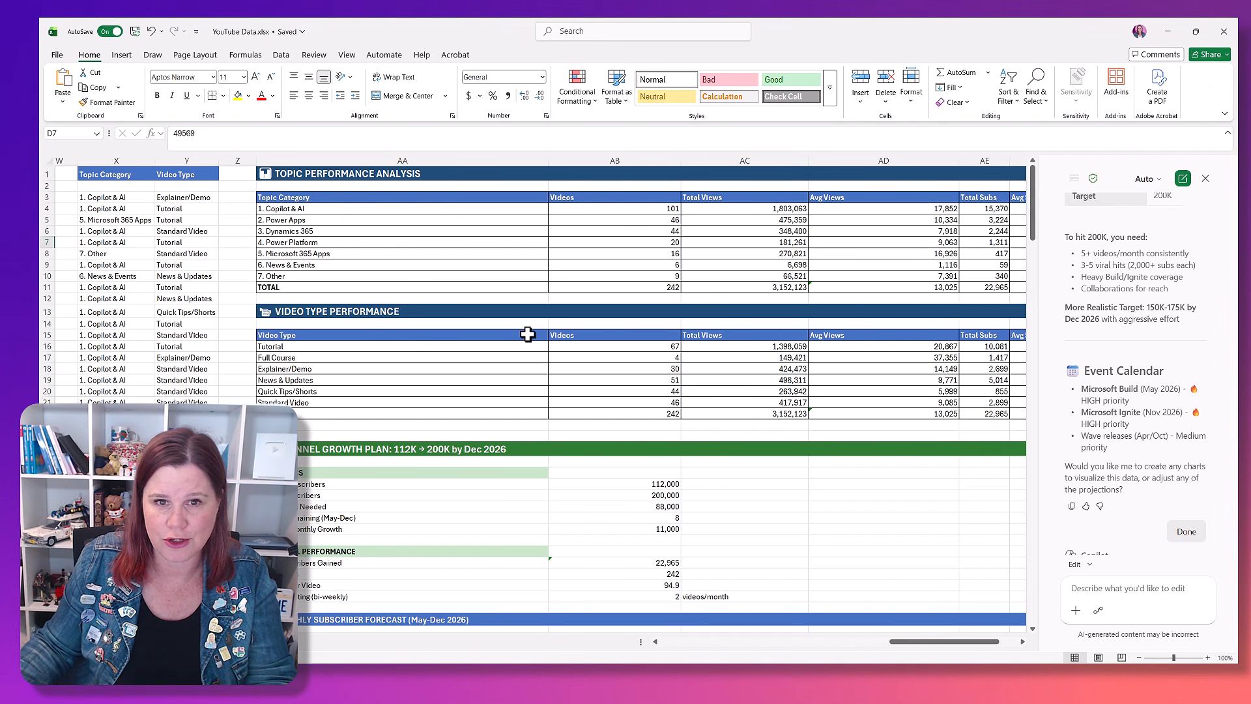
{"action": "scroll", "coordinate": [457, 513], "scroll_direction": "down", "scroll_amount": 20}
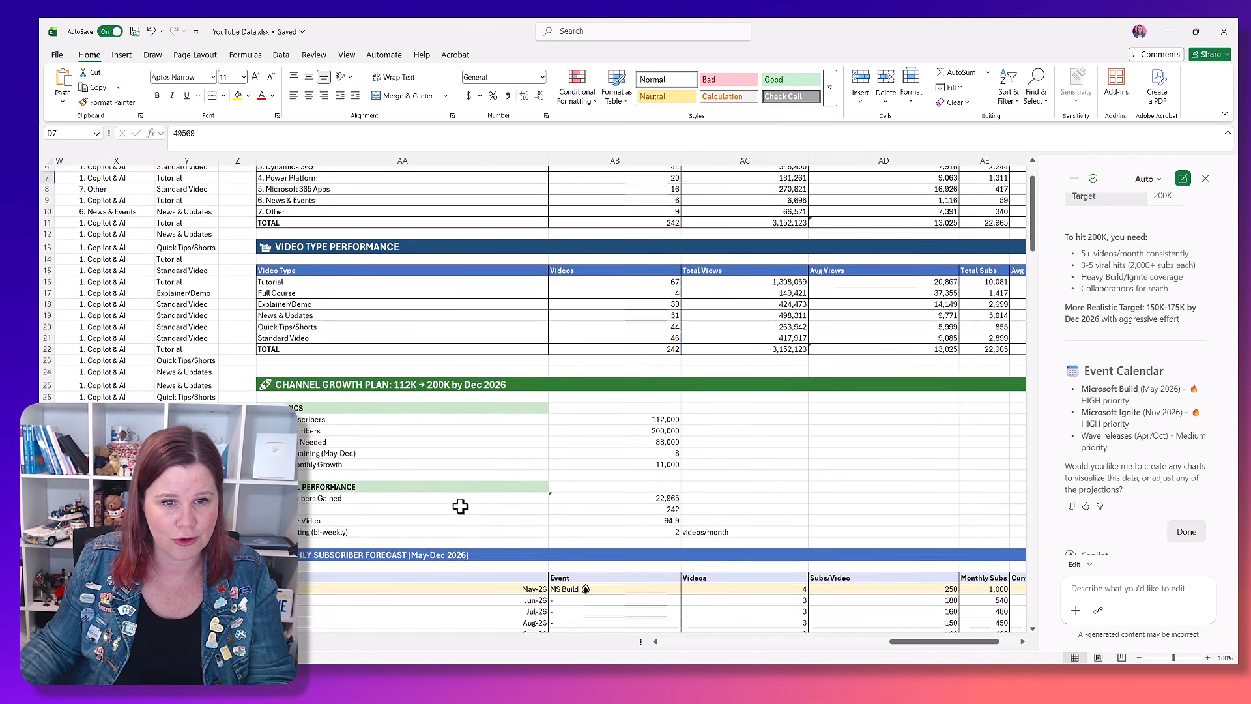